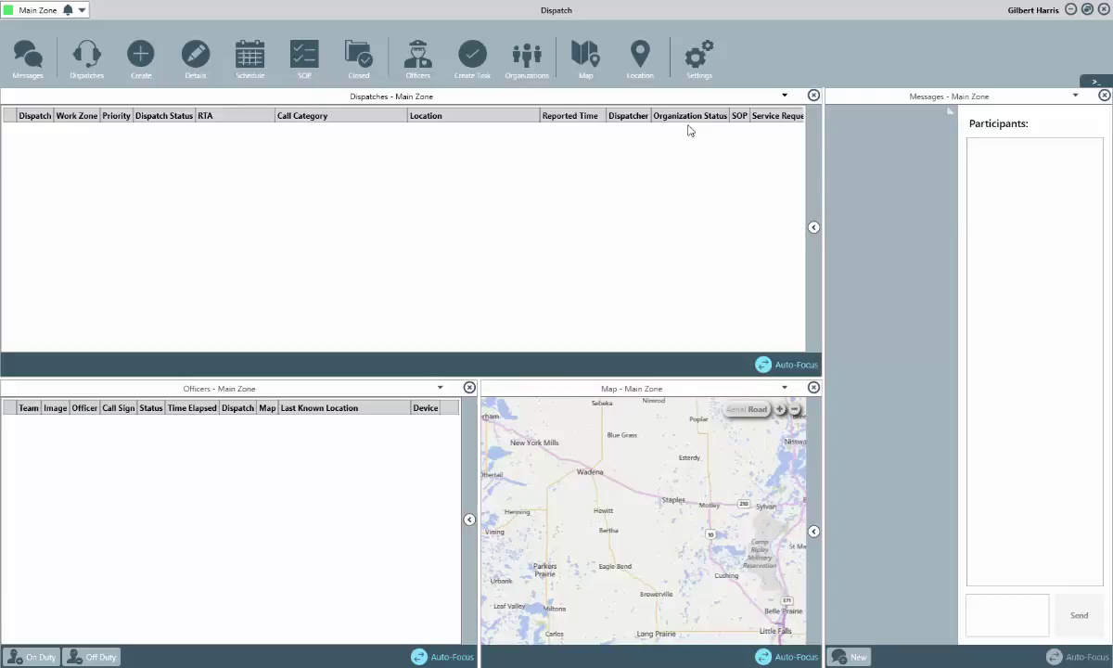
# Bring up Settings, move its window to the top-left, and expand the sidebar to show section names
pyautogui.click(698, 69)
pyautogui.moveTo(636, 117); pyautogui.dragTo(565, 41)
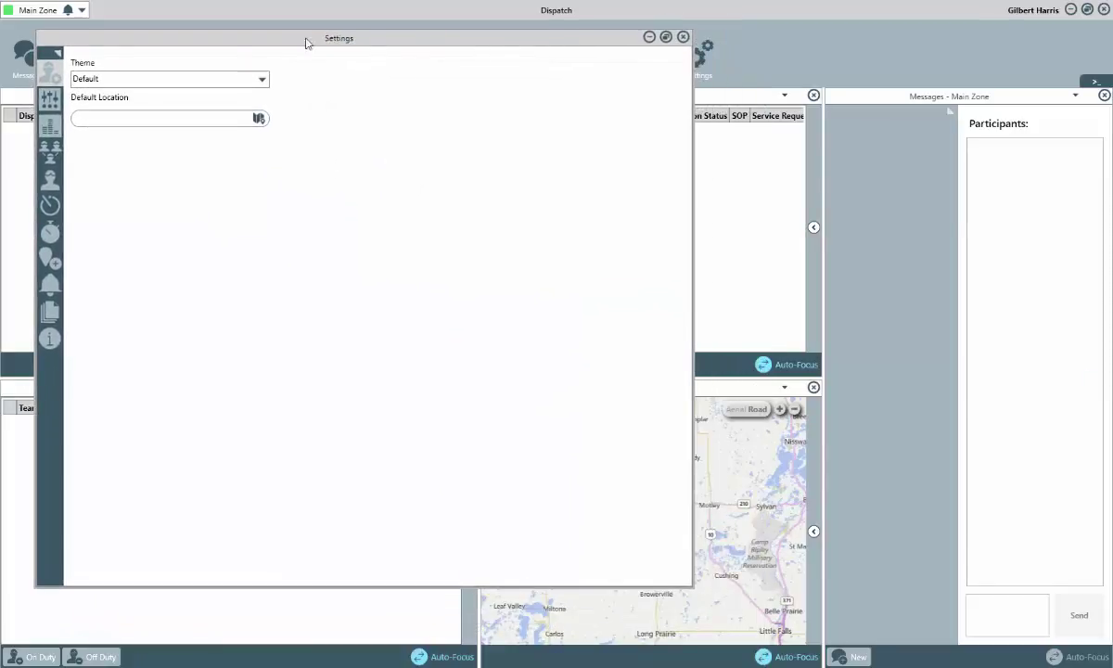
pyautogui.click(60, 54)
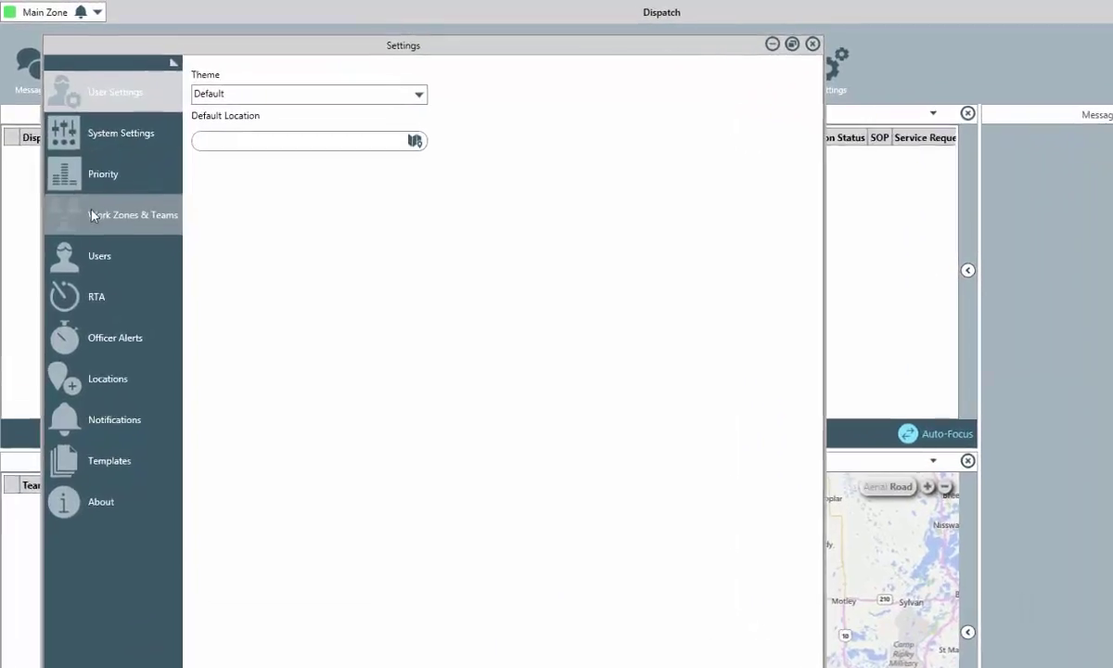
# Go to Work Zones & Teams, widen the window, and load the Main Zone operational zone
pyautogui.click(92, 215)
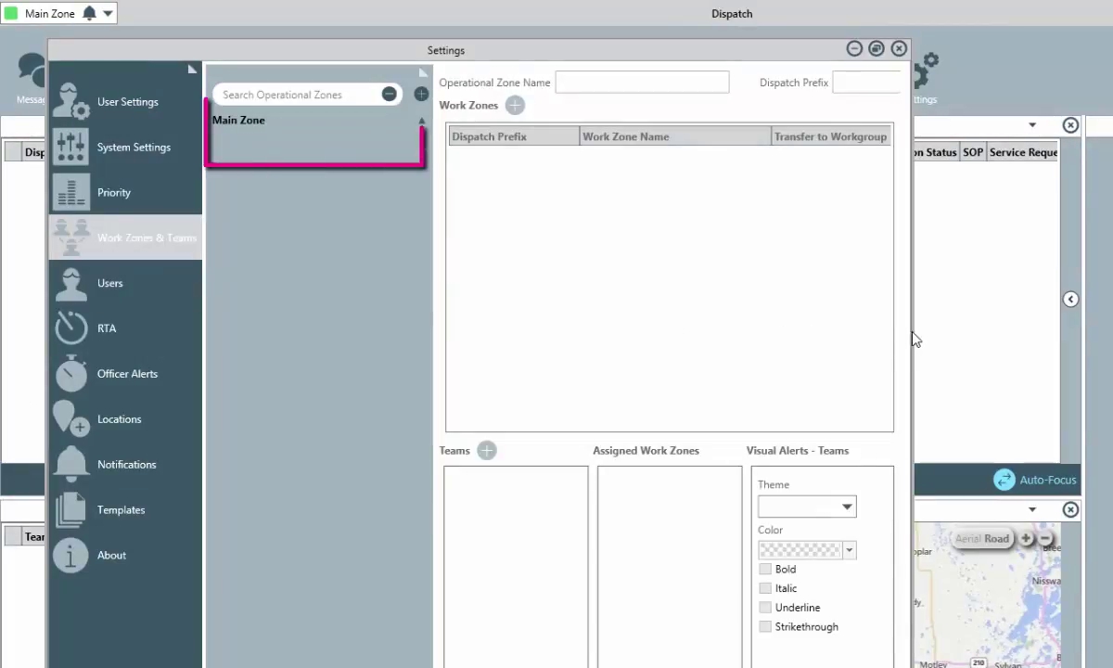
pyautogui.moveTo(921, 330); pyautogui.dragTo(1093, 328)
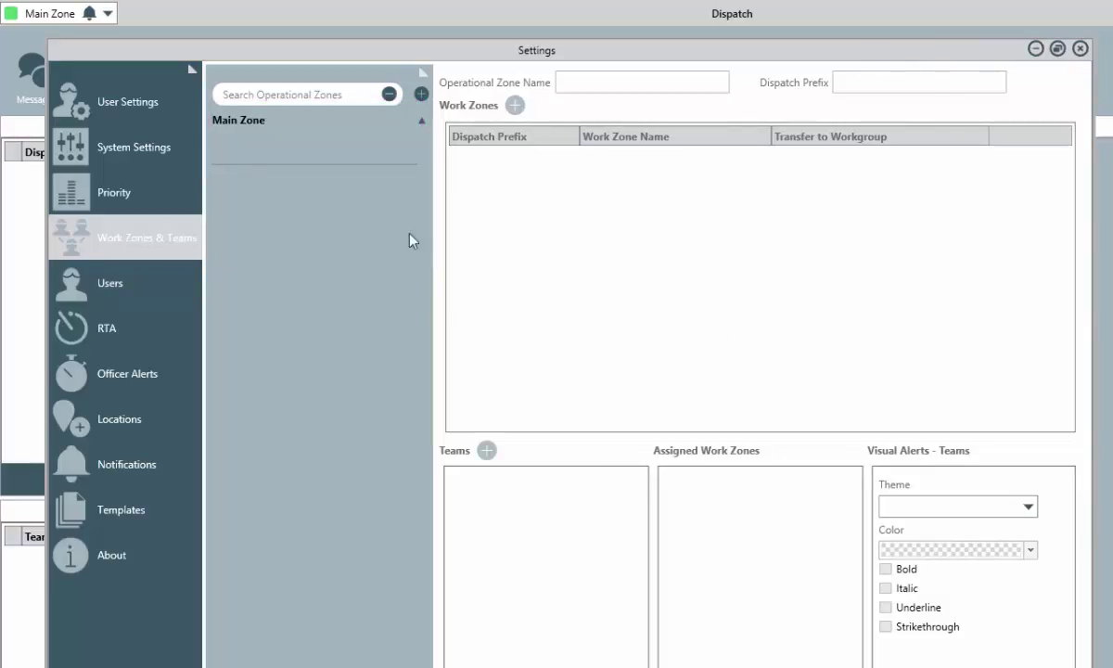
pyautogui.click(340, 144)
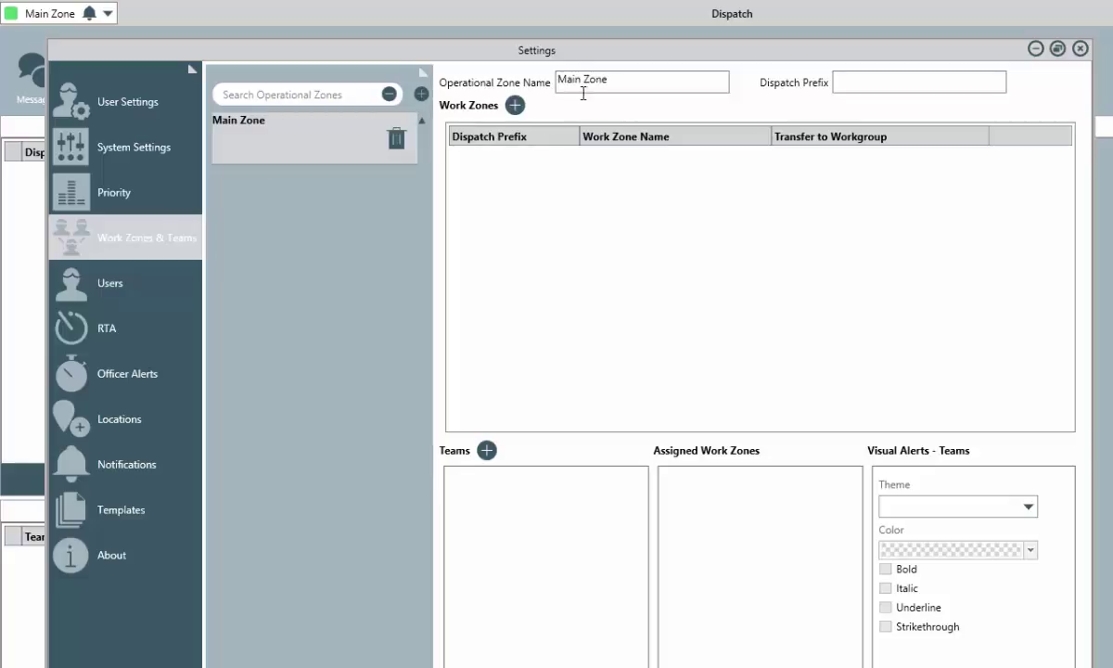
# Replace the 'Main Zone' name with 'CF - WEST' and enter CFW as its dispatch prefix
pyautogui.moveTo(609, 79); pyautogui.dragTo(543, 81)
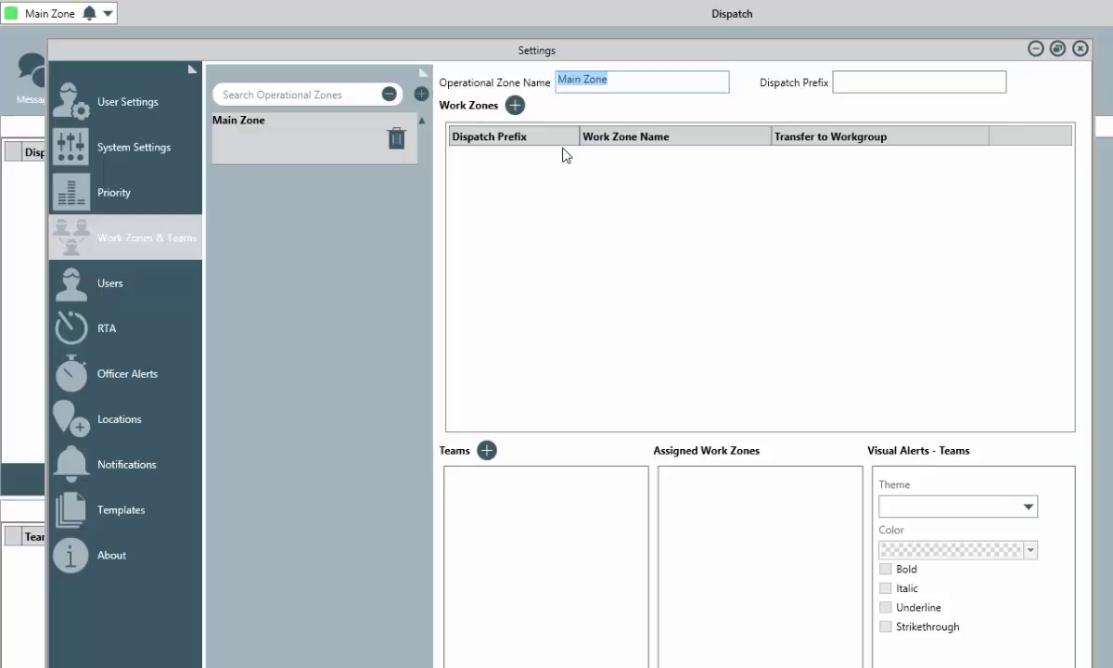
pyautogui.write('CF - WEST')
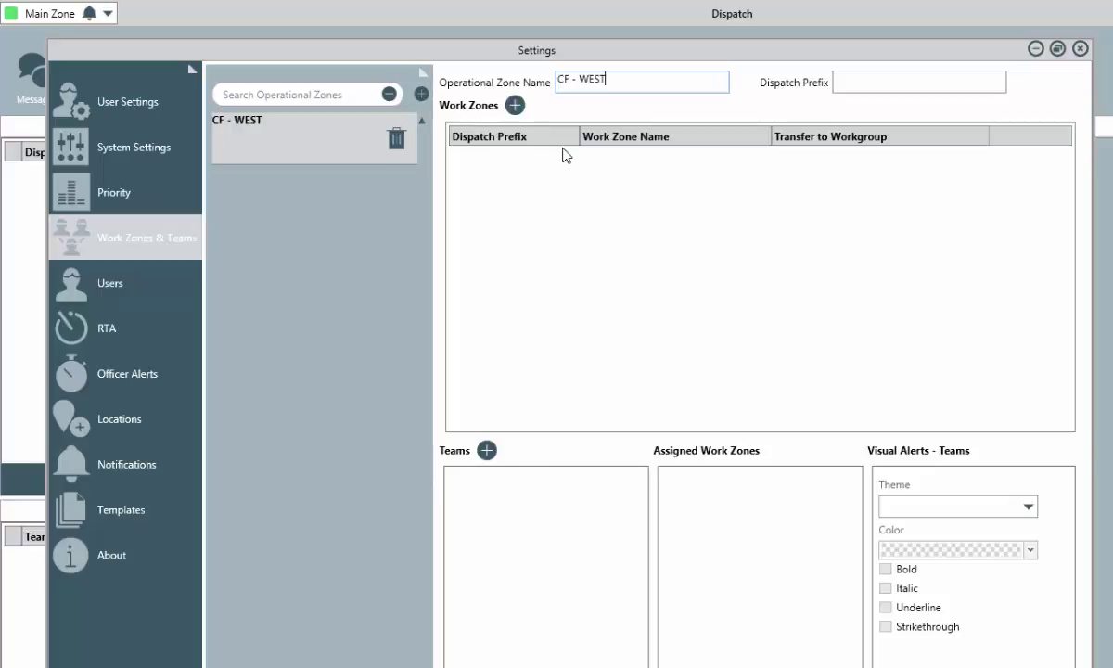
pyautogui.click(847, 85)
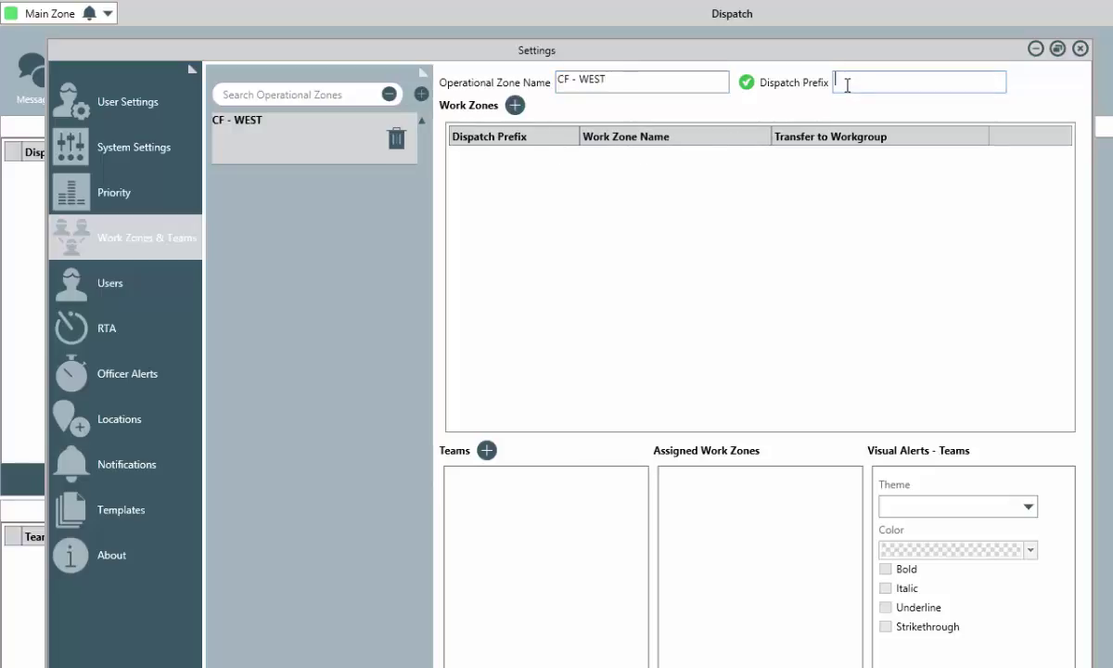
pyautogui.write('CFW')
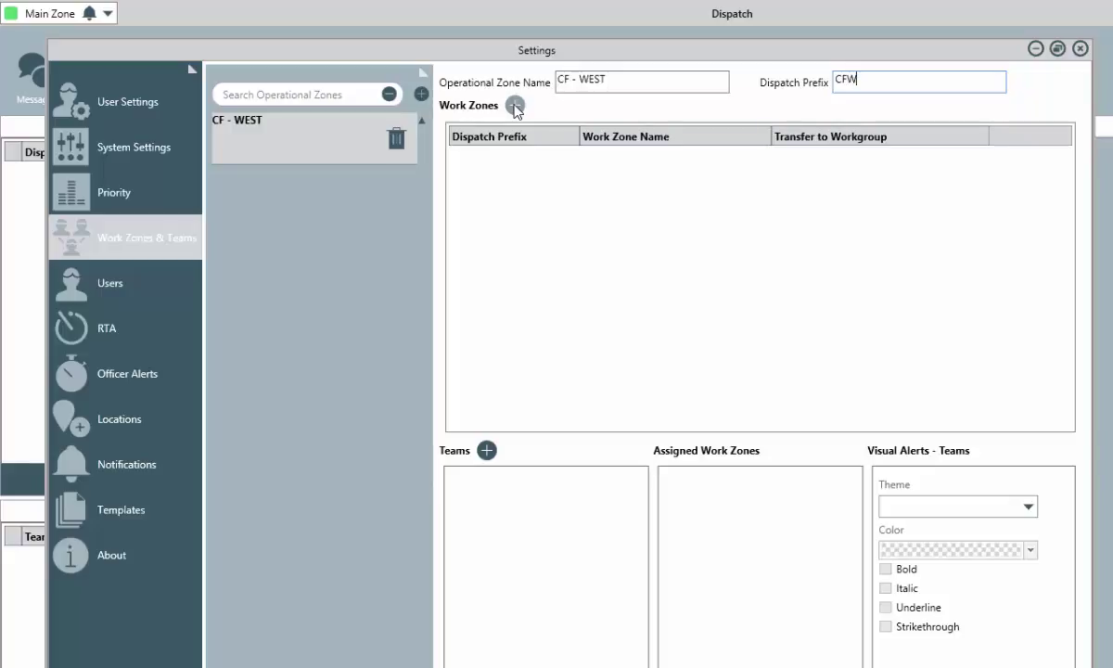
# Add a new work zone row named Pawn Place with dispatch prefix PP
pyautogui.click(514, 105)
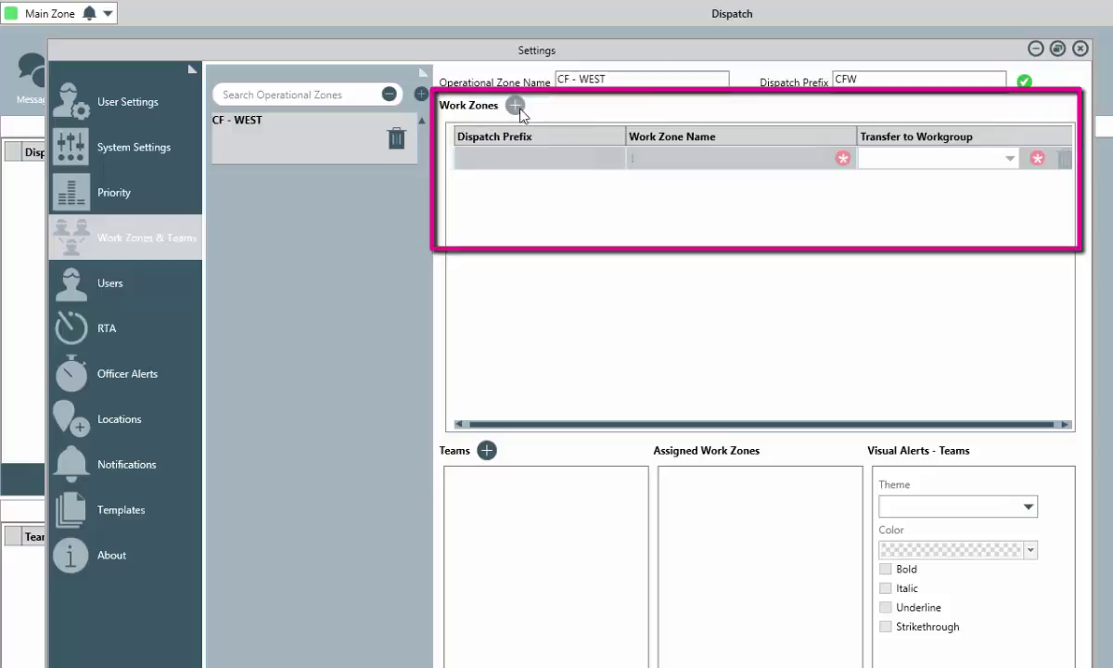
pyautogui.click(636, 163)
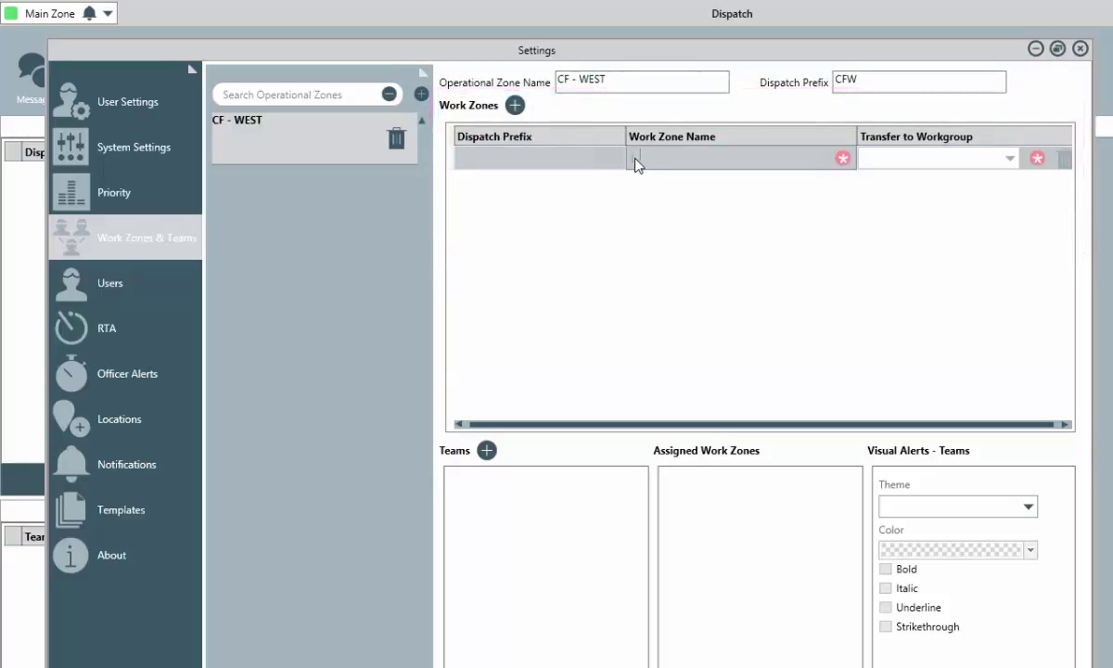
pyautogui.write('Faw')
pyautogui.write('n Pla')
pyautogui.write('za')
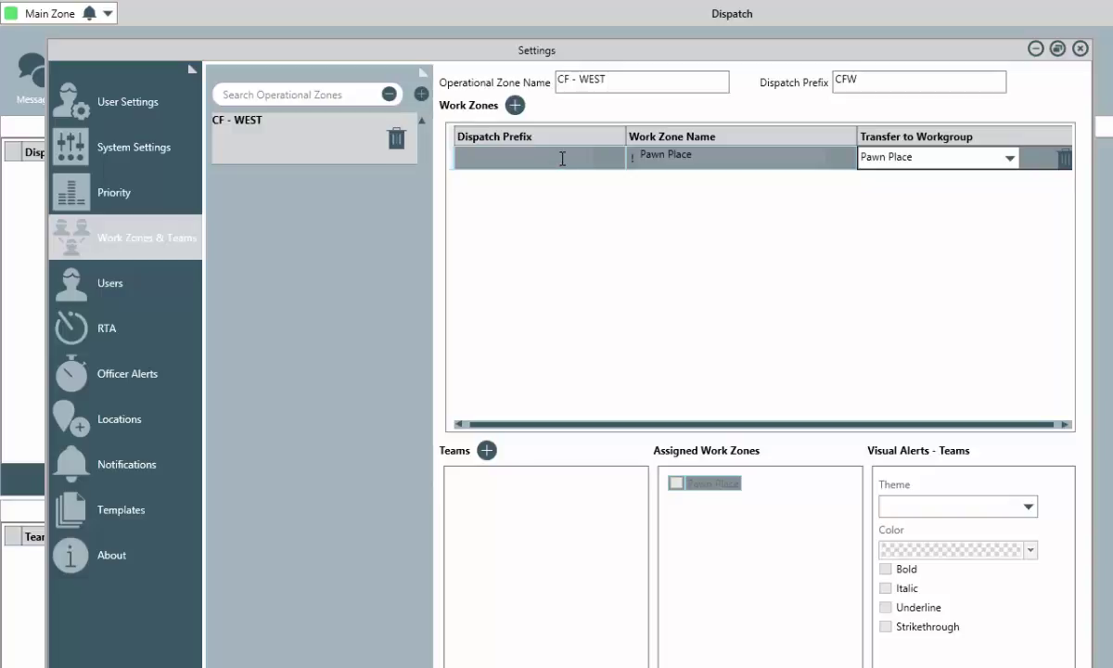
pyautogui.click(564, 160)
pyautogui.write('PP')
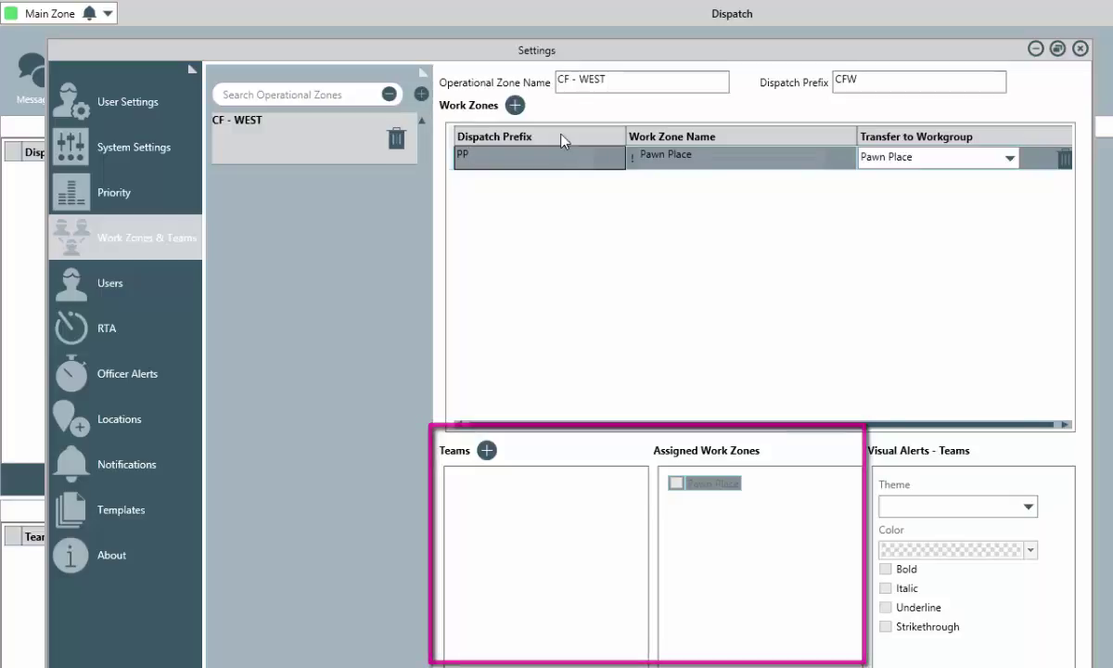
# Add a second work zone, Bishop Brownstone, transferring to the Bishop Brownstone workgroup, with prefix BB
pyautogui.click(516, 106)
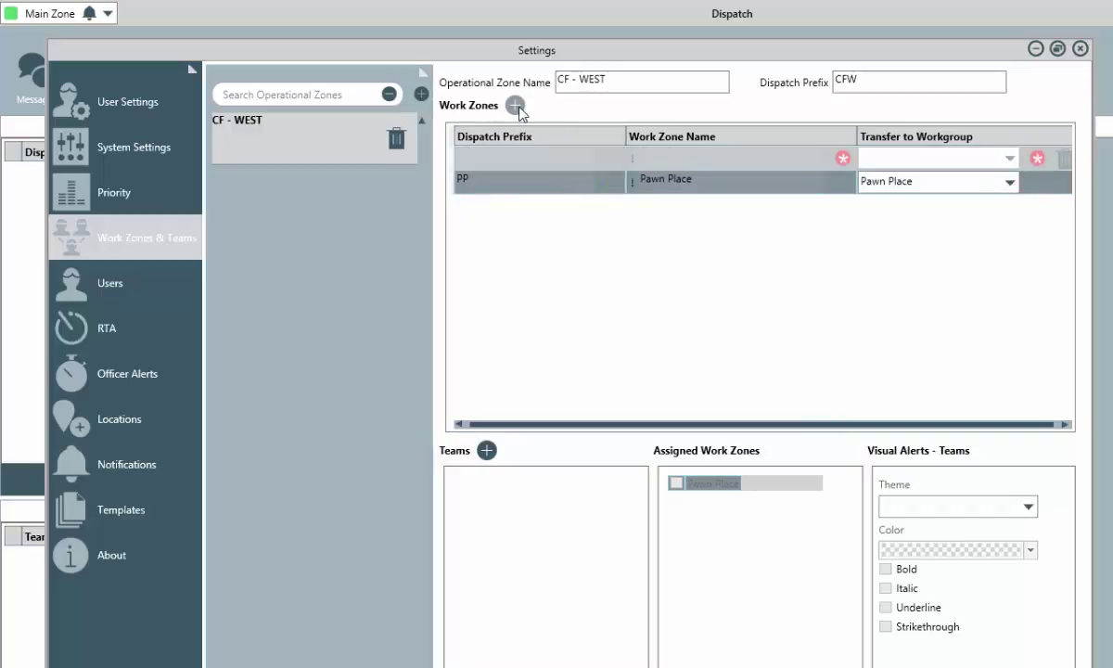
pyautogui.click(643, 160)
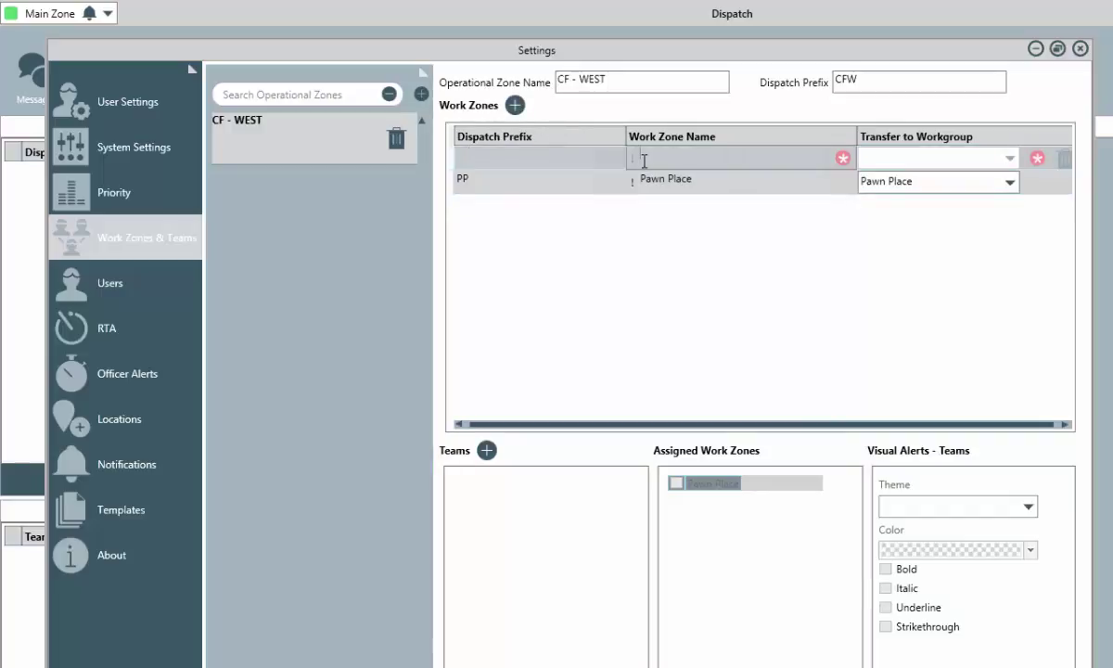
pyautogui.write('Pshpo')
pyautogui.press('BackSpace')
pyautogui.press('BackSpace')
pyautogui.write('op 8')
pyautogui.write('rownstone')
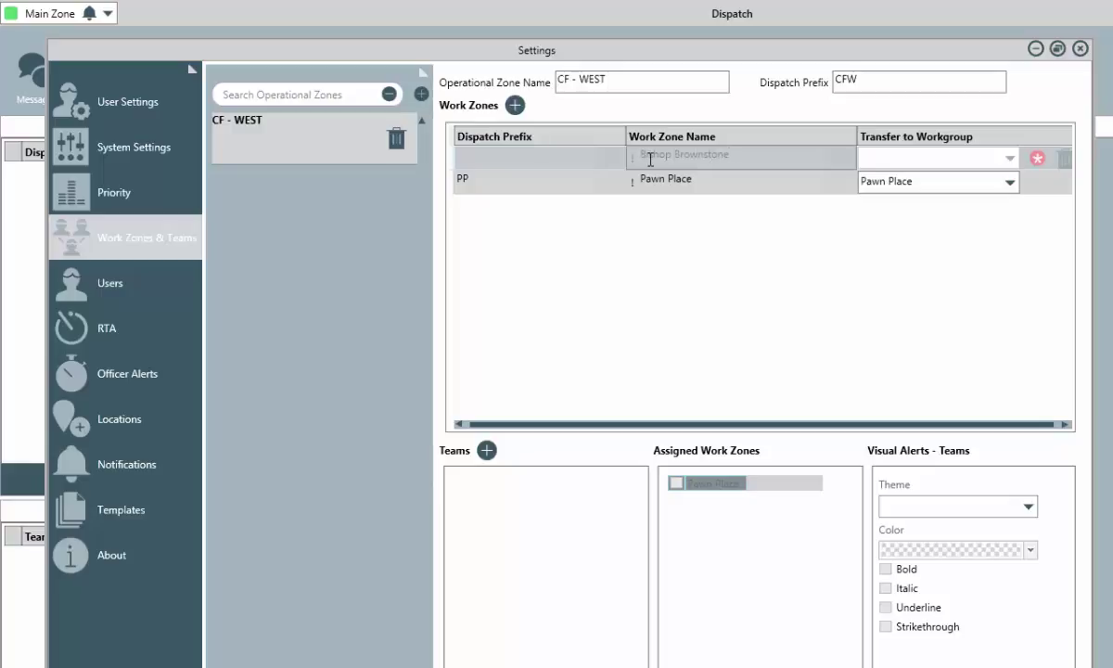
pyautogui.click(988, 156)
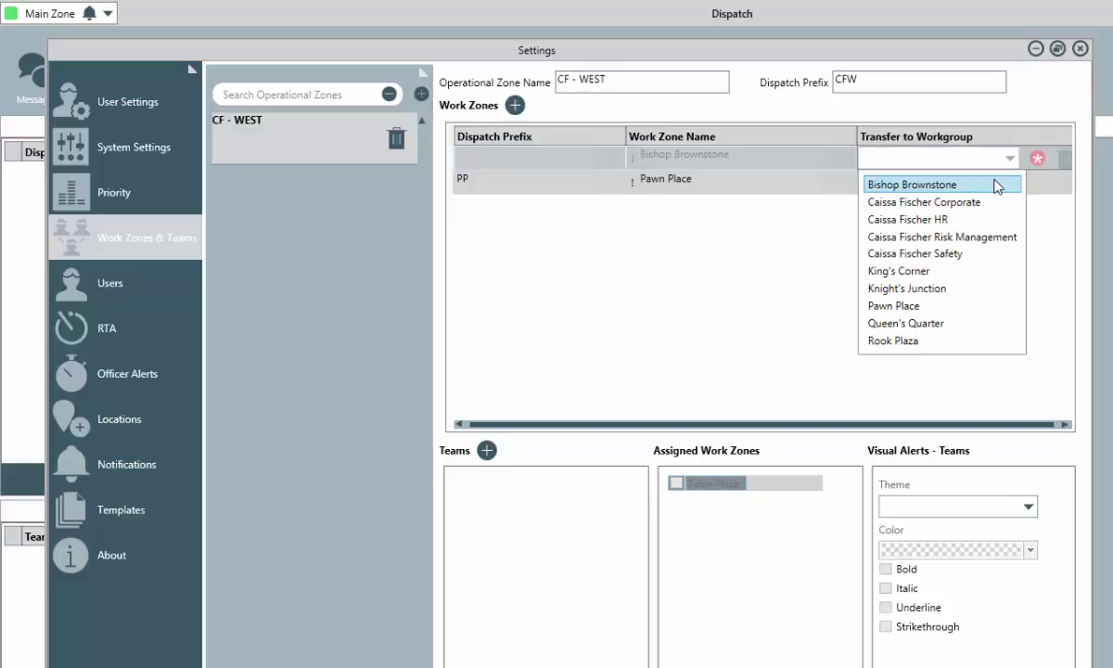
pyautogui.click(996, 183)
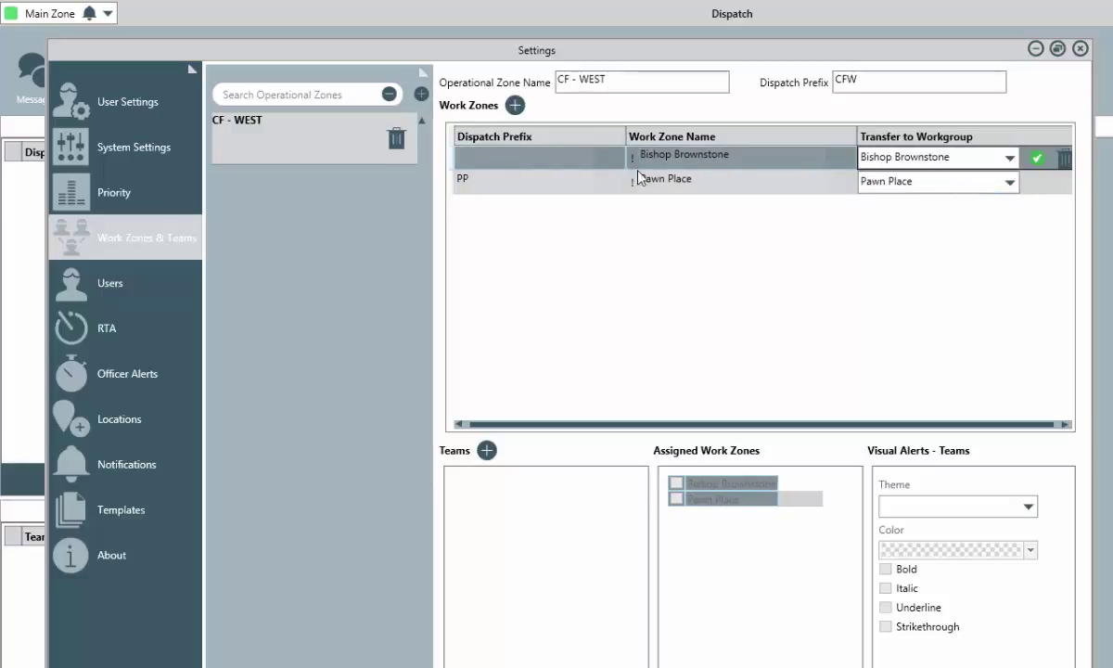
pyautogui.click(550, 149)
pyautogui.write('B')
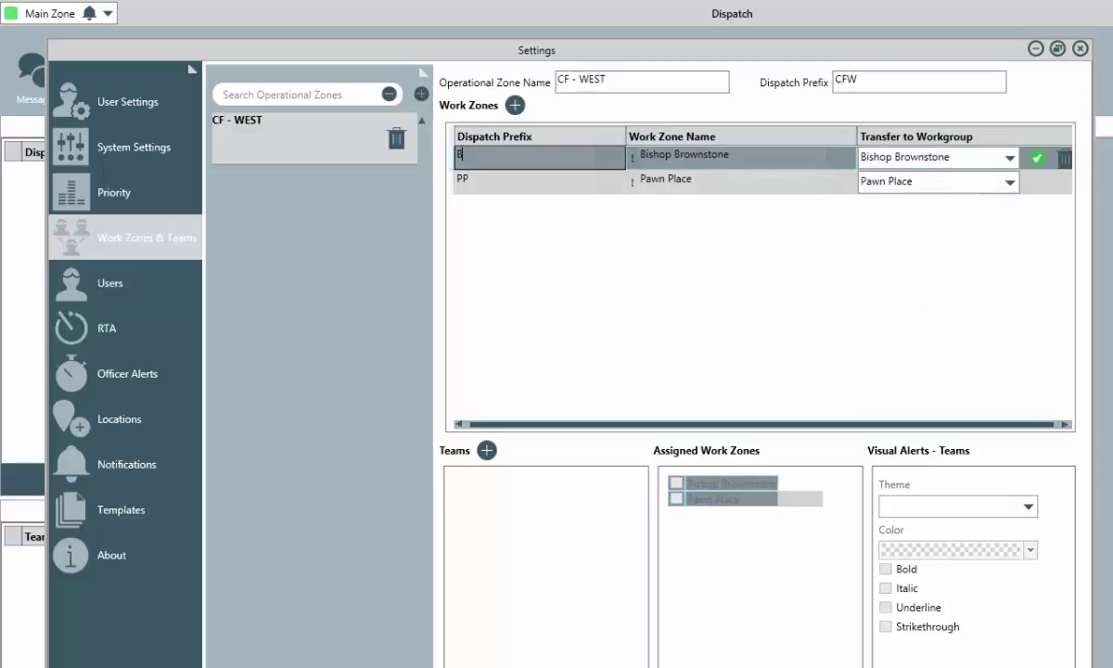
pyautogui.write('B')
pyautogui.press('Return')
# Add a Corporate team assigned to both the Bishop Brownstone and Pawn Place work zones
pyautogui.click(487, 451)
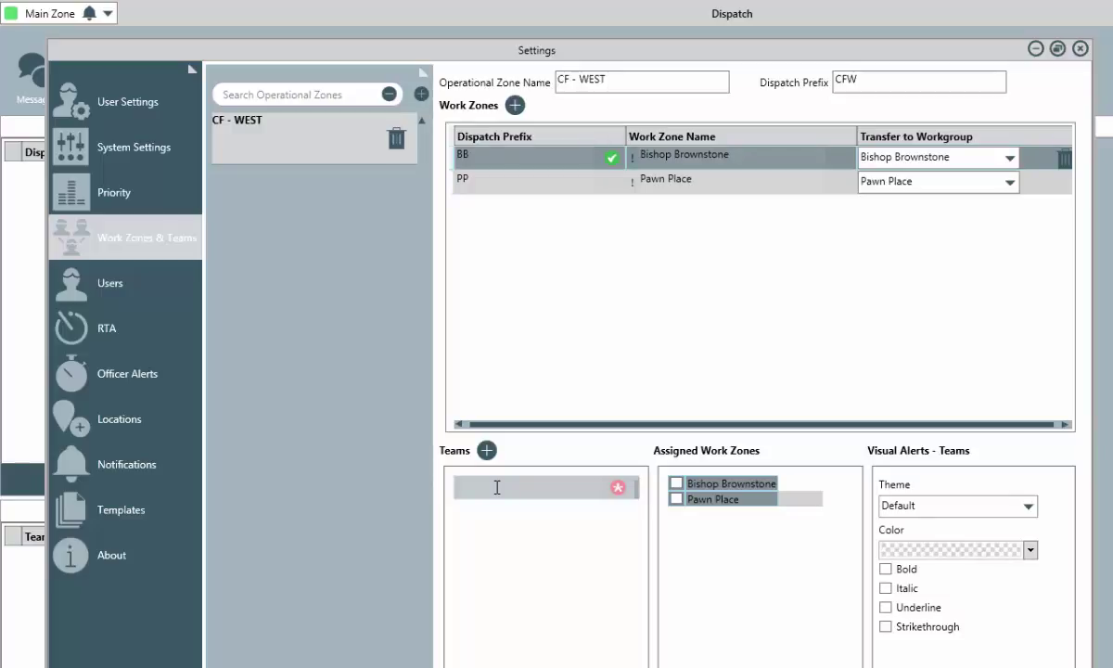
pyautogui.click(498, 487)
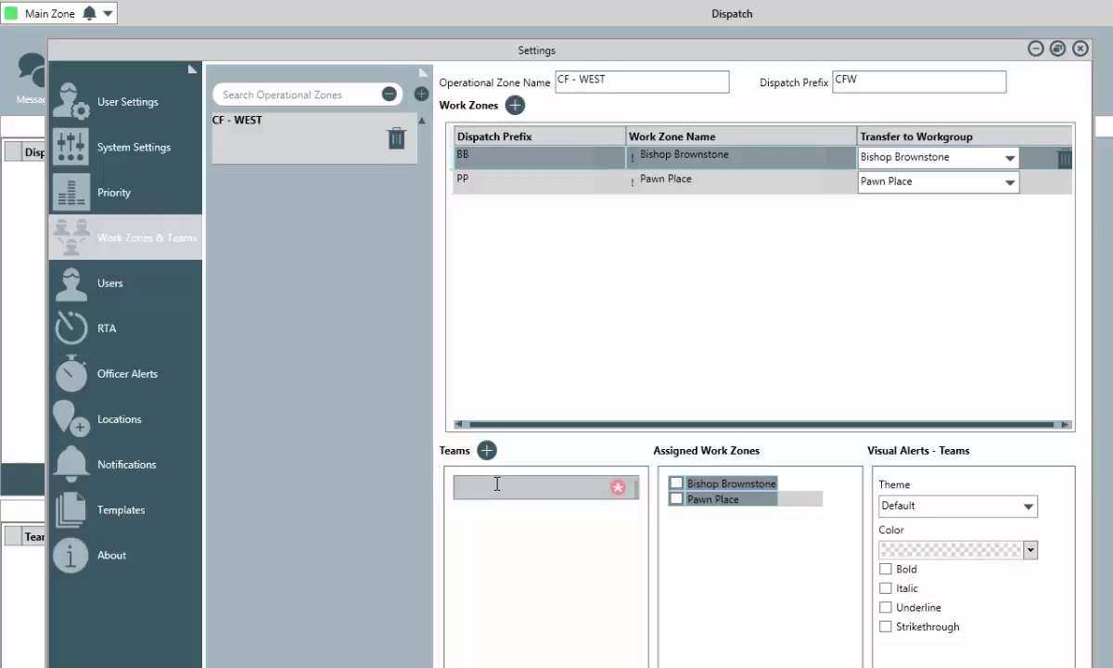
pyautogui.write('Corporate')
pyautogui.click(676, 483)
pyautogui.click(676, 499)
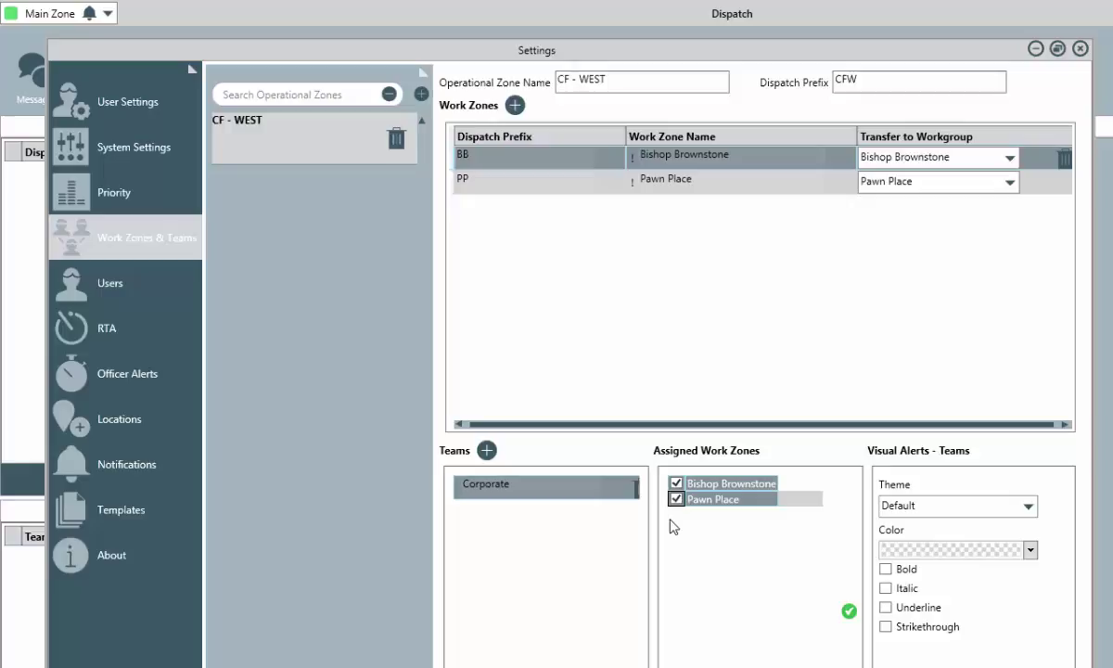
# Add Pawn Place and Bishop Brownstone teams, each assigned to its matching work zone
pyautogui.click(486, 454)
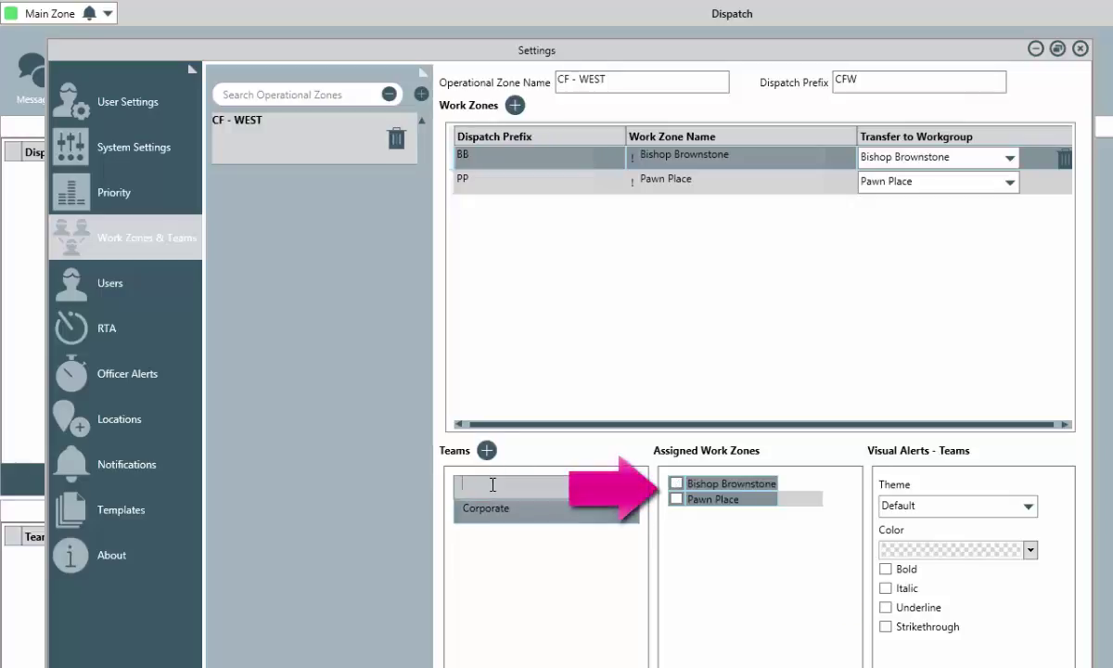
pyautogui.write('Pawn Place')
pyautogui.click(677, 499)
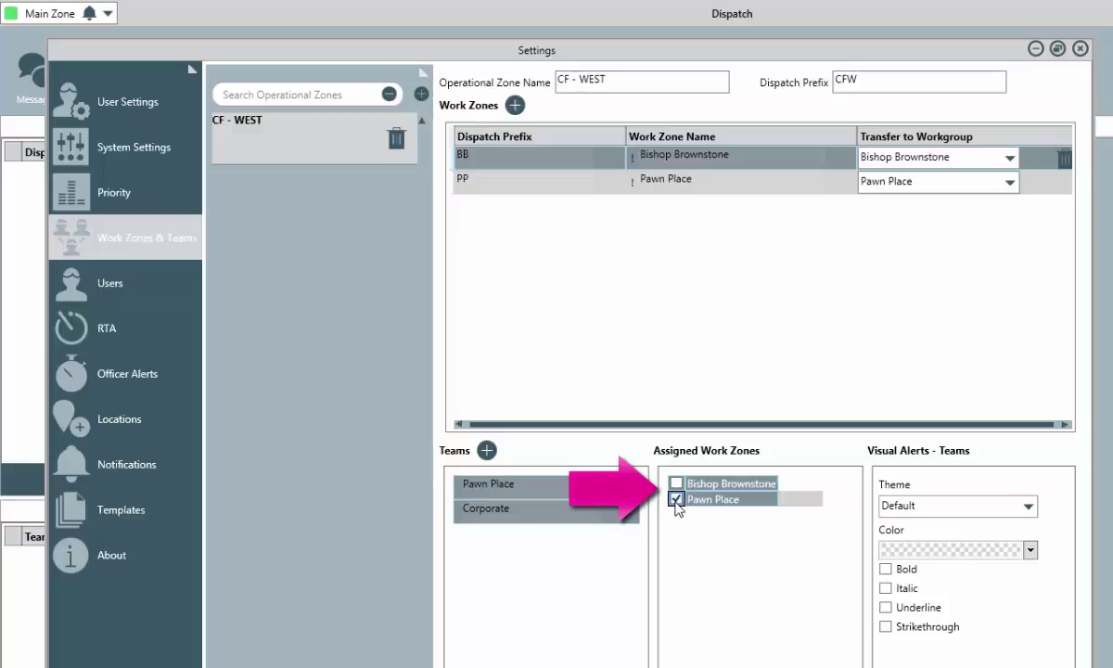
pyautogui.click(486, 452)
pyautogui.click(490, 487)
pyautogui.write('Bishop Brownstone')
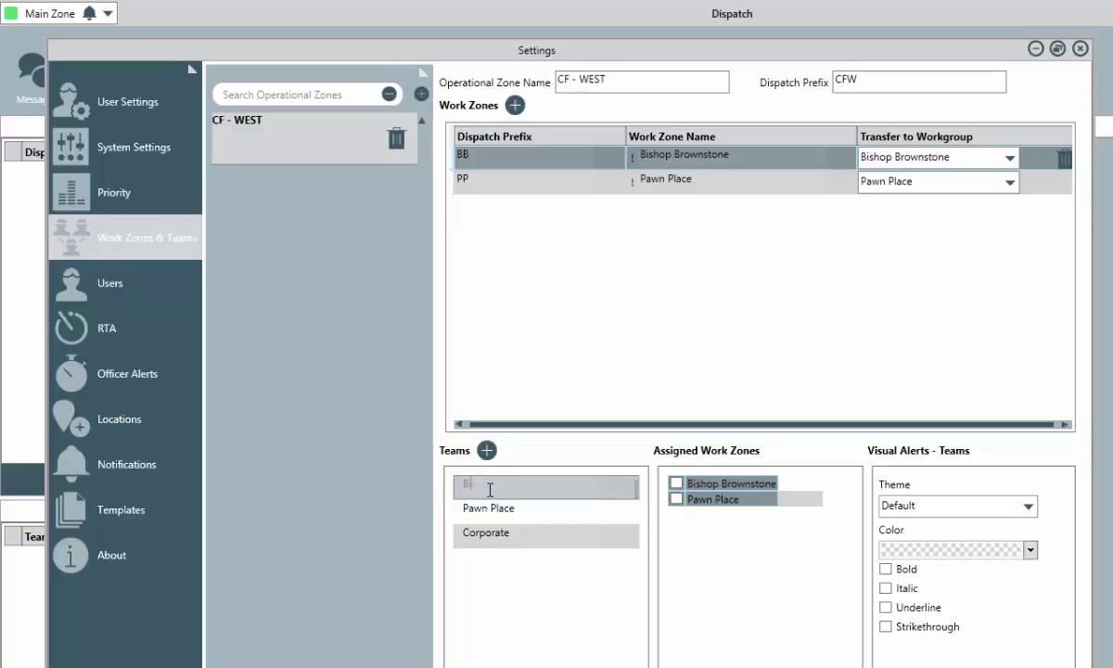
pyautogui.click(677, 483)
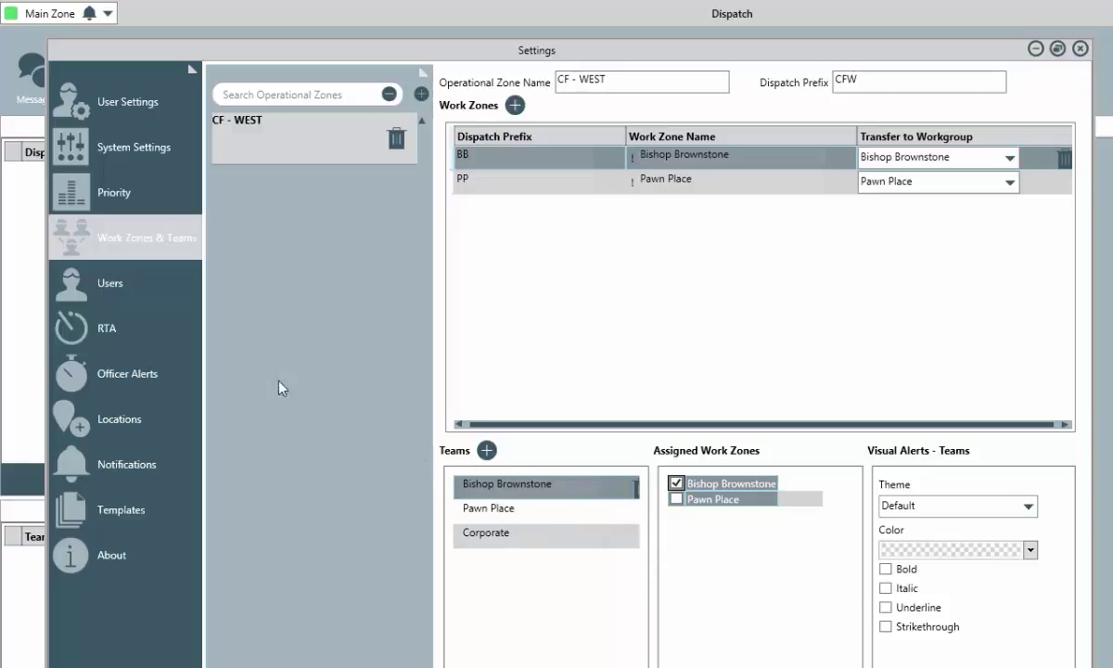
# Go to Users and view the first administrator's access and default zone
pyautogui.click(109, 293)
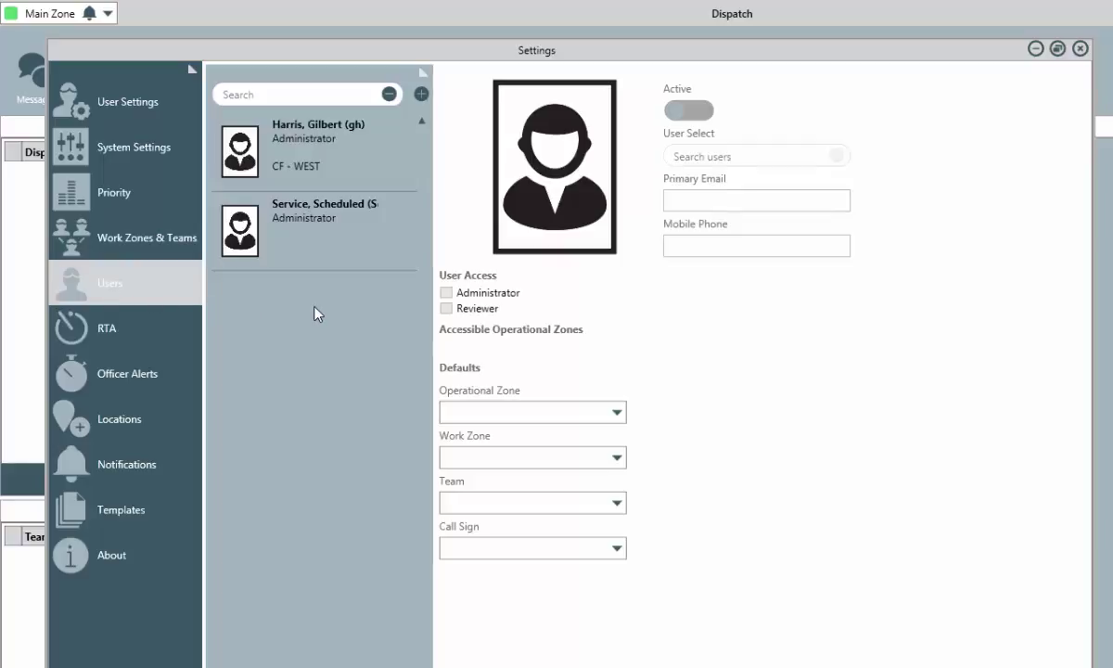
pyautogui.click(324, 175)
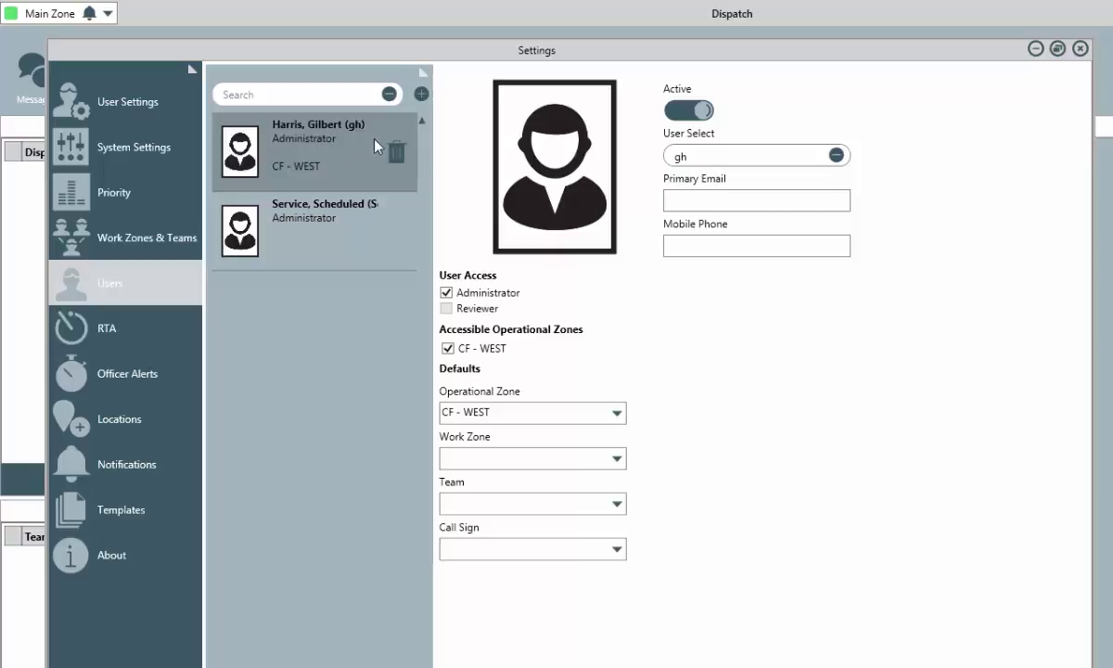
# Create a user found by their initials, marked Administrator, with CF - WEST access and default zone
pyautogui.click(421, 94)
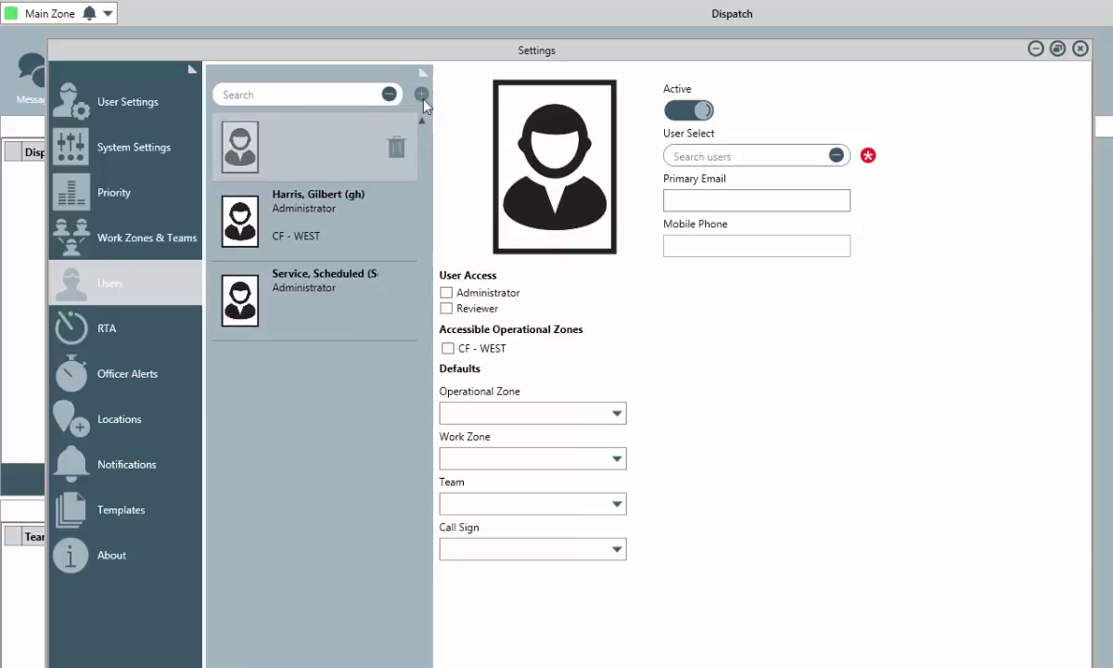
pyautogui.click(684, 155)
pyautogui.write('br')
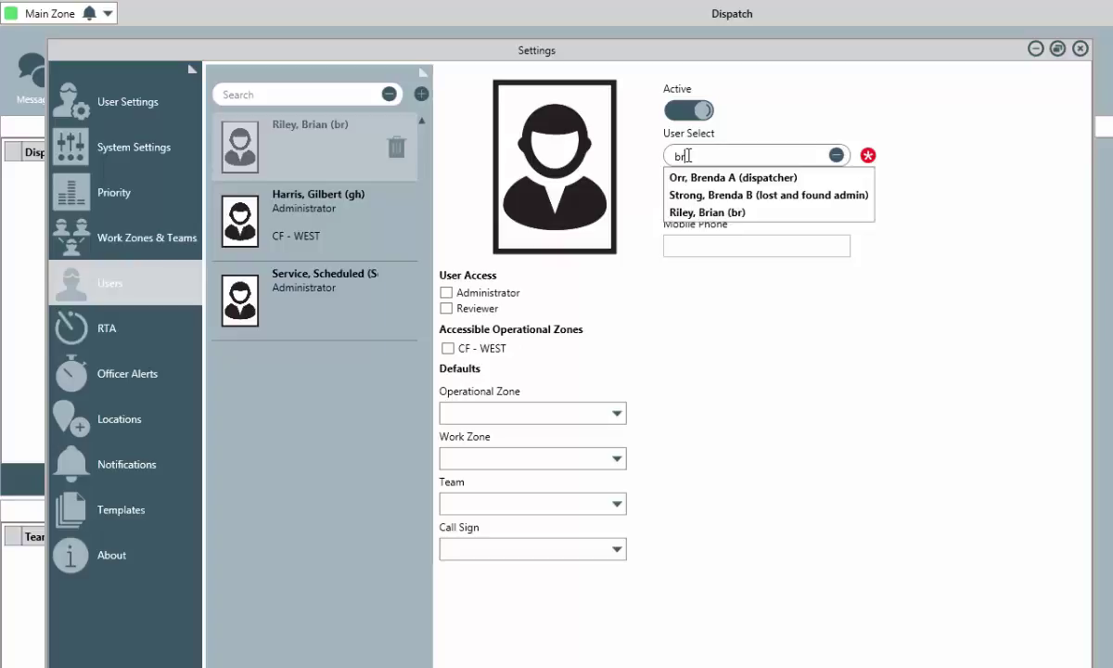
pyautogui.press('Down')
pyautogui.press('Up')
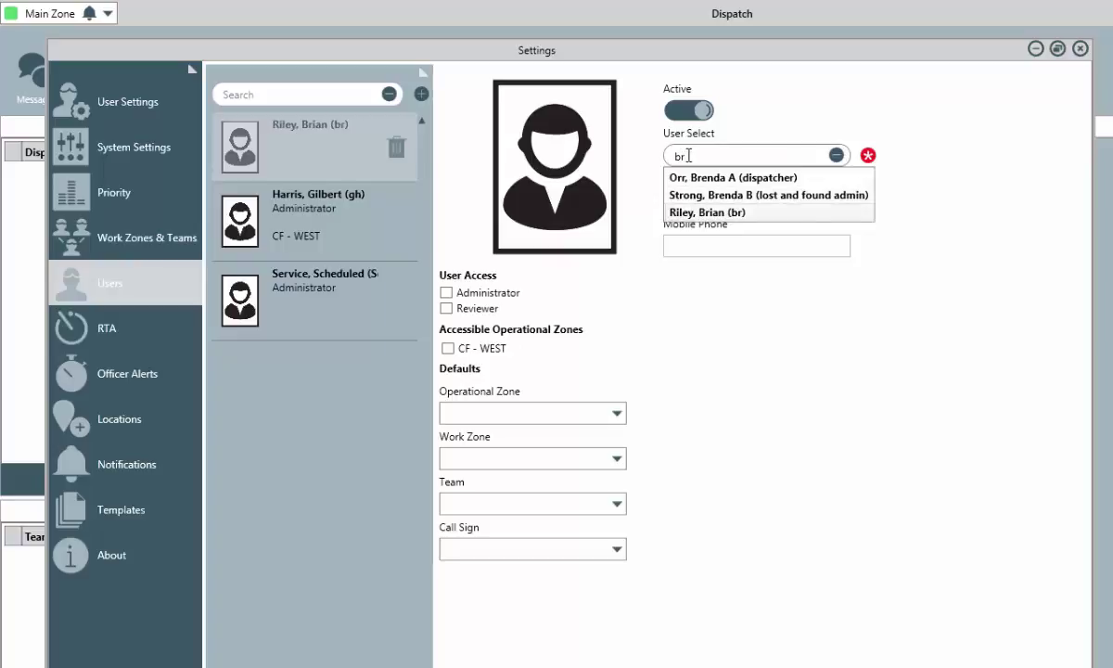
pyautogui.press('Return')
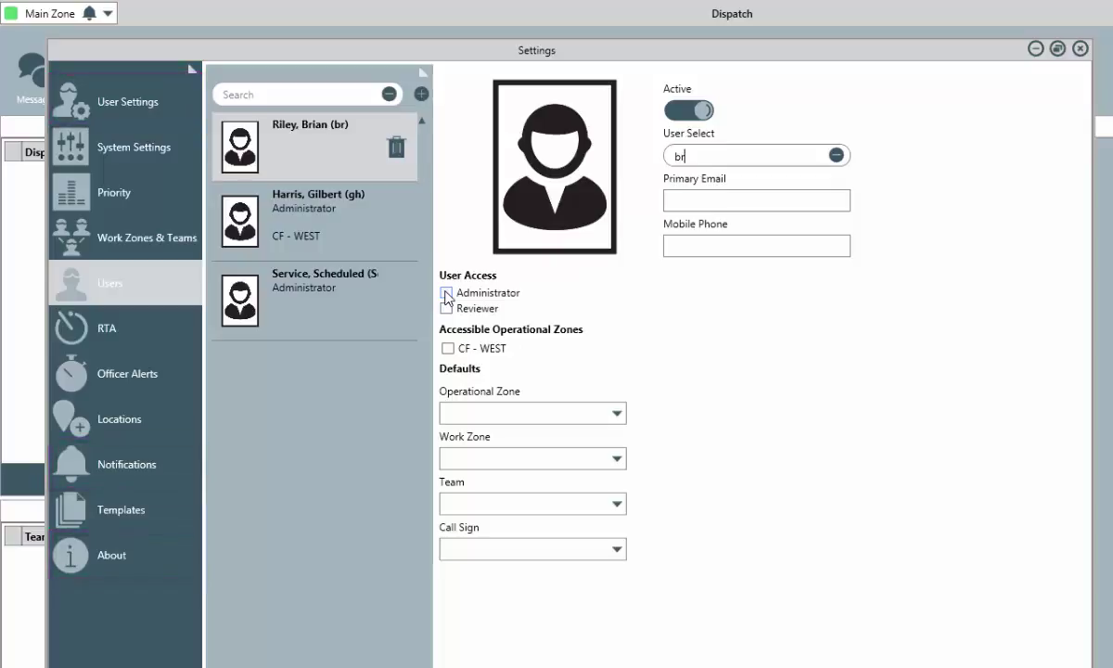
pyautogui.click(447, 295)
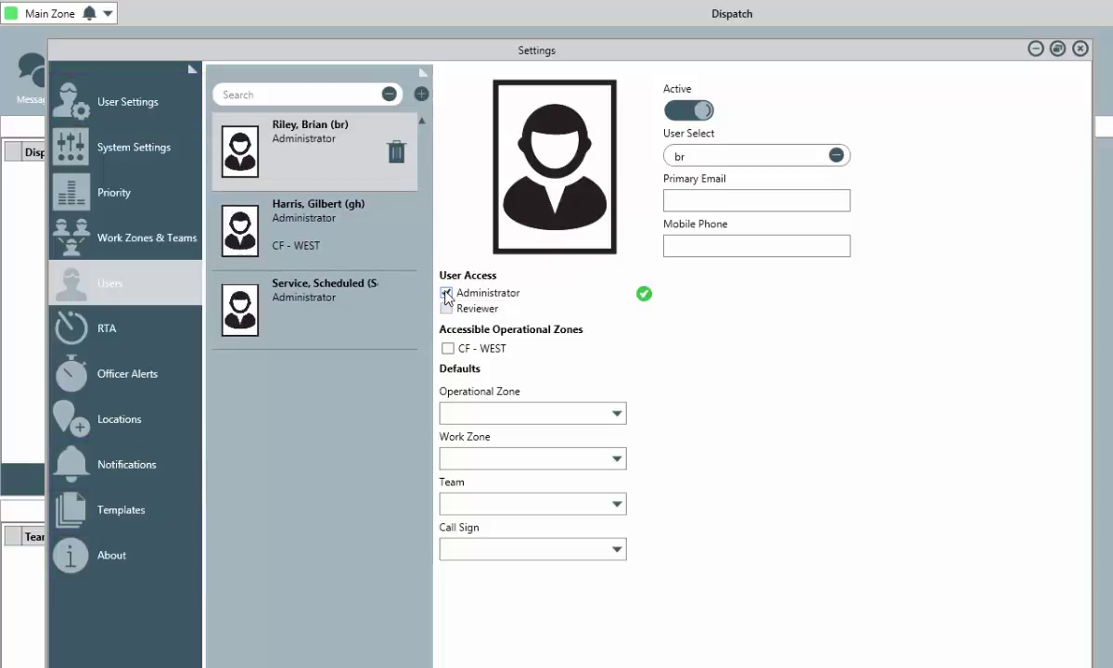
pyautogui.click(448, 350)
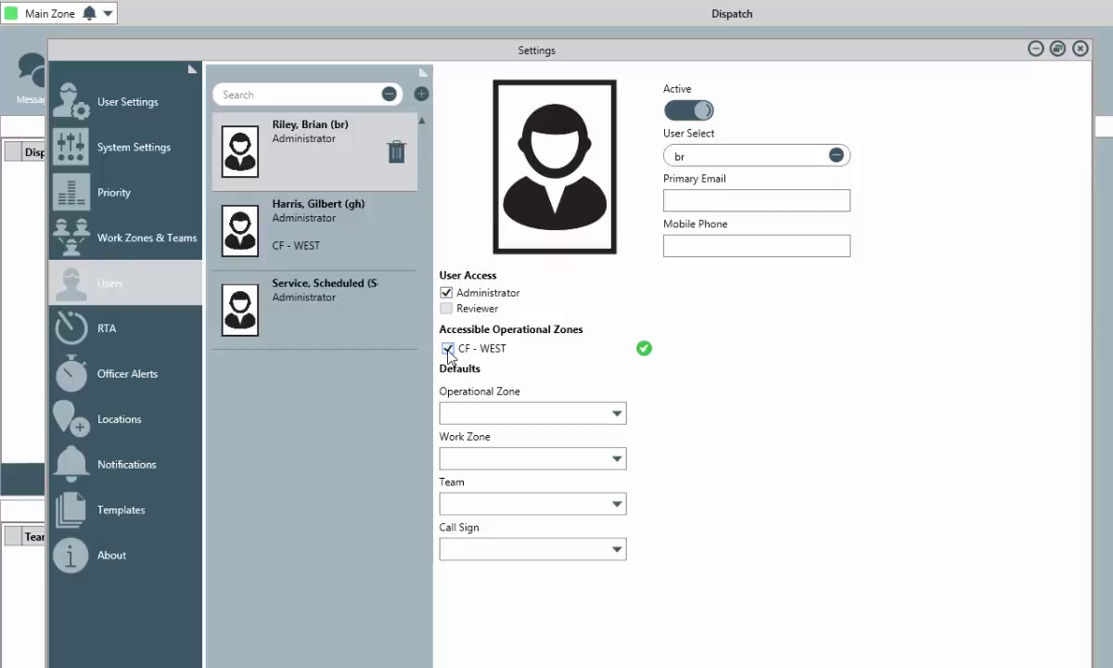
pyautogui.click(455, 414)
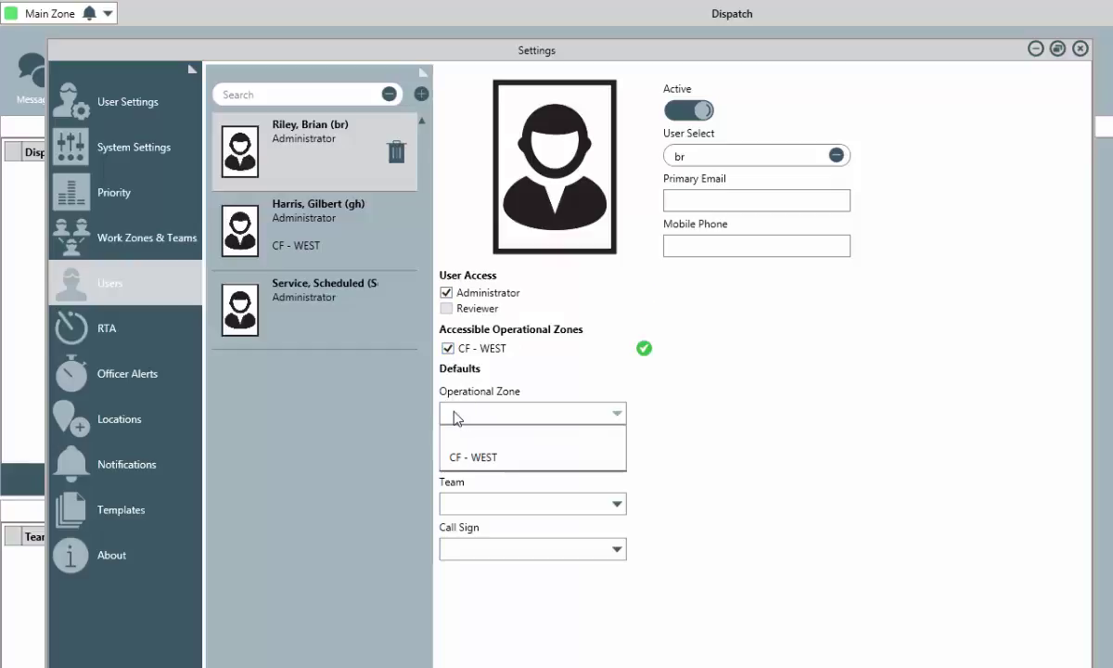
pyautogui.click(456, 456)
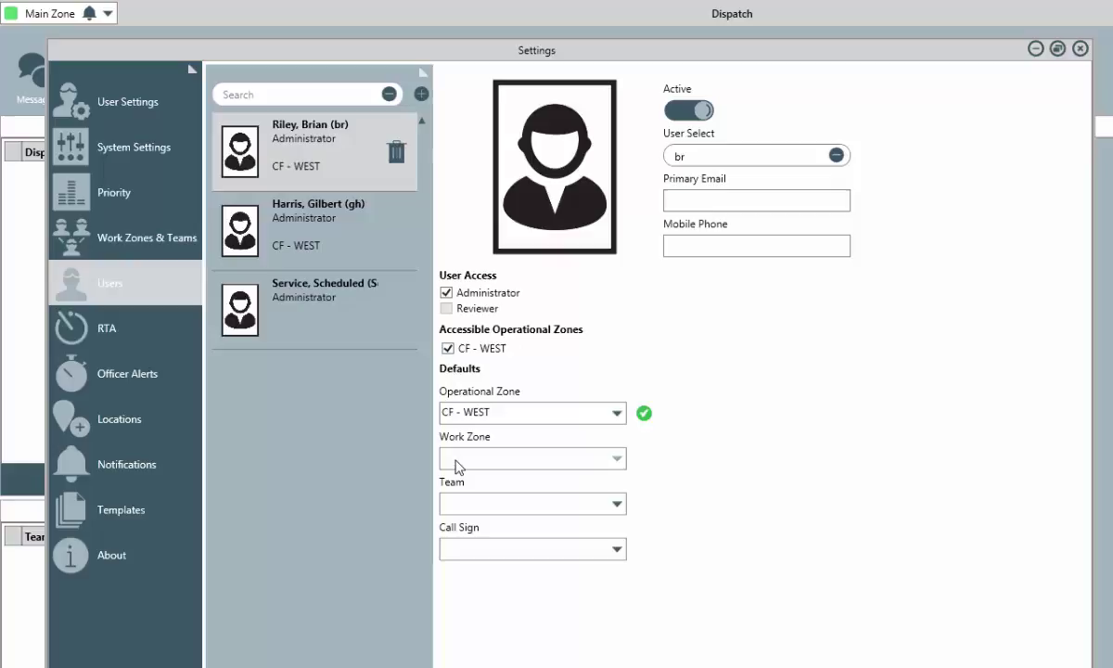
# Create the non-administrator 'dispatcher' user with CF - WEST access and CF - WEST default zone
pyautogui.click(418, 99)
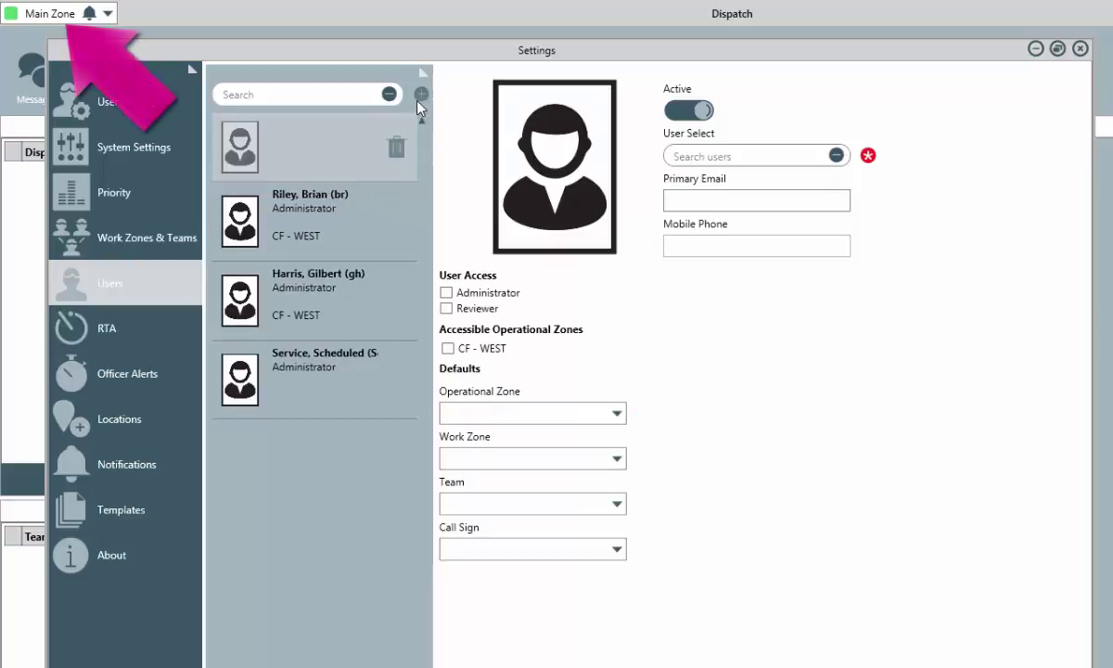
pyautogui.click(680, 156)
pyautogui.write('dispatcher')
pyautogui.press('Return')
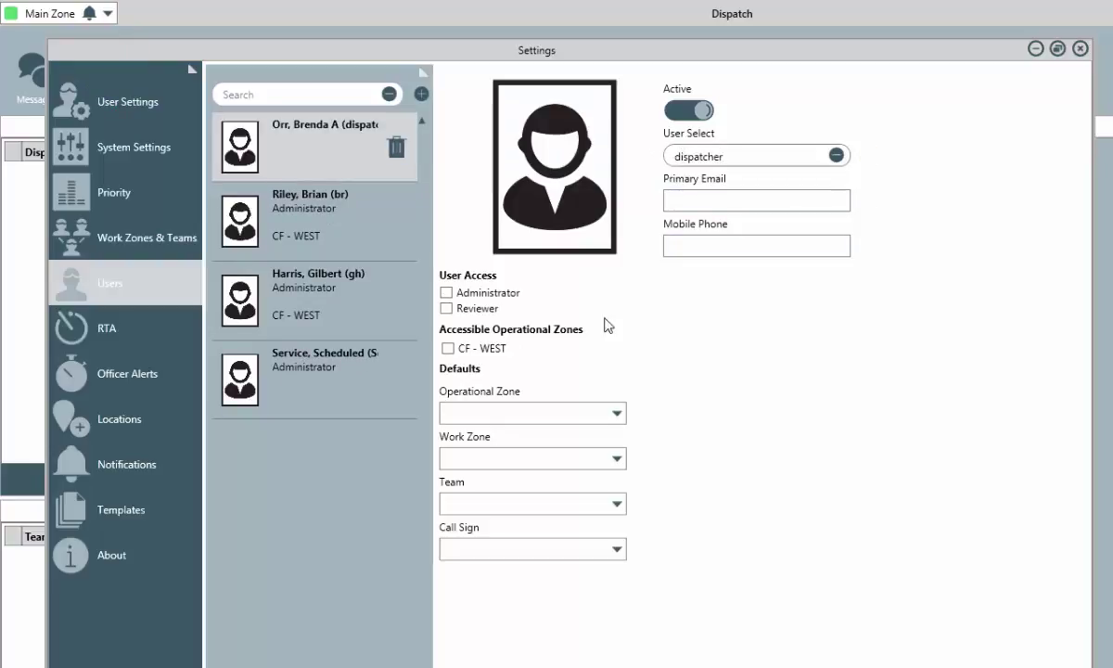
pyautogui.click(447, 349)
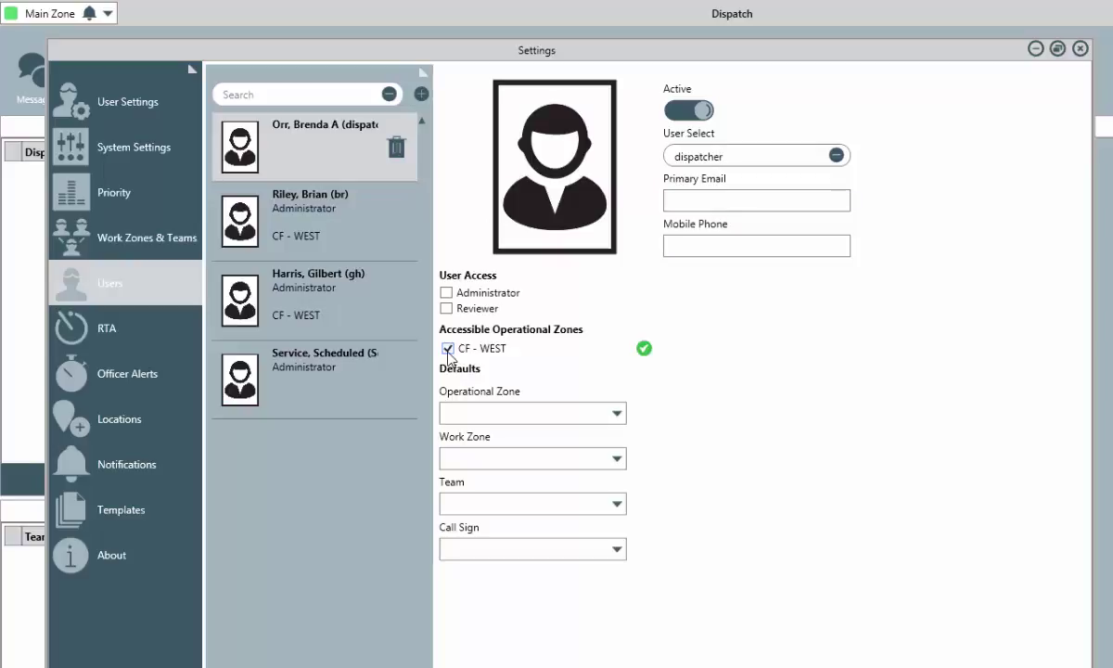
pyautogui.click(616, 414)
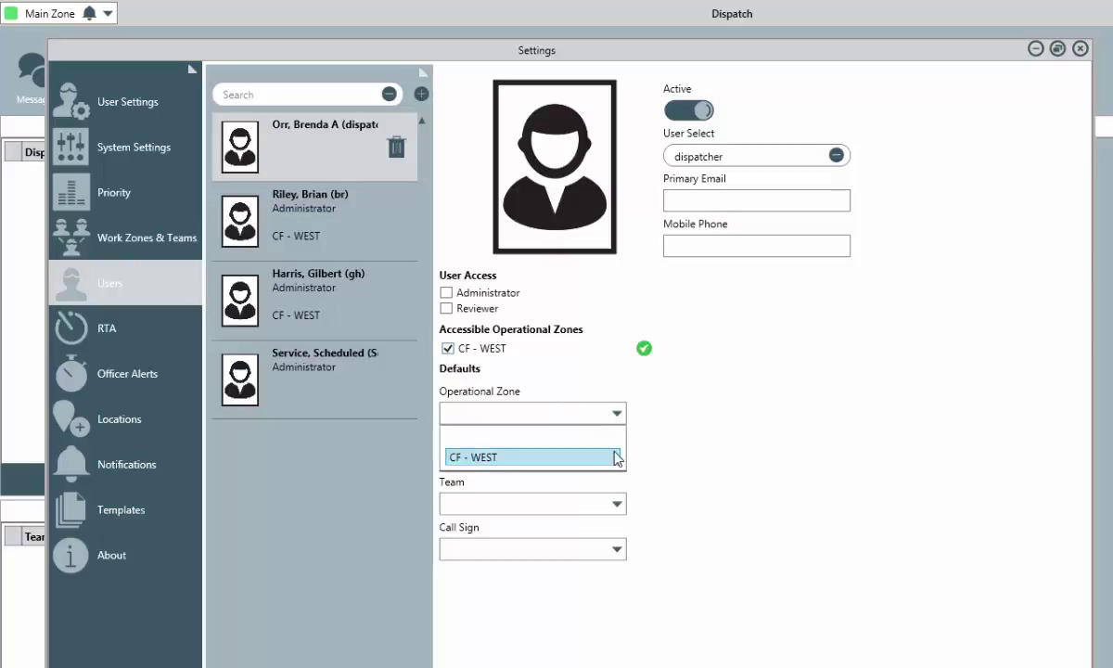
pyautogui.click(616, 458)
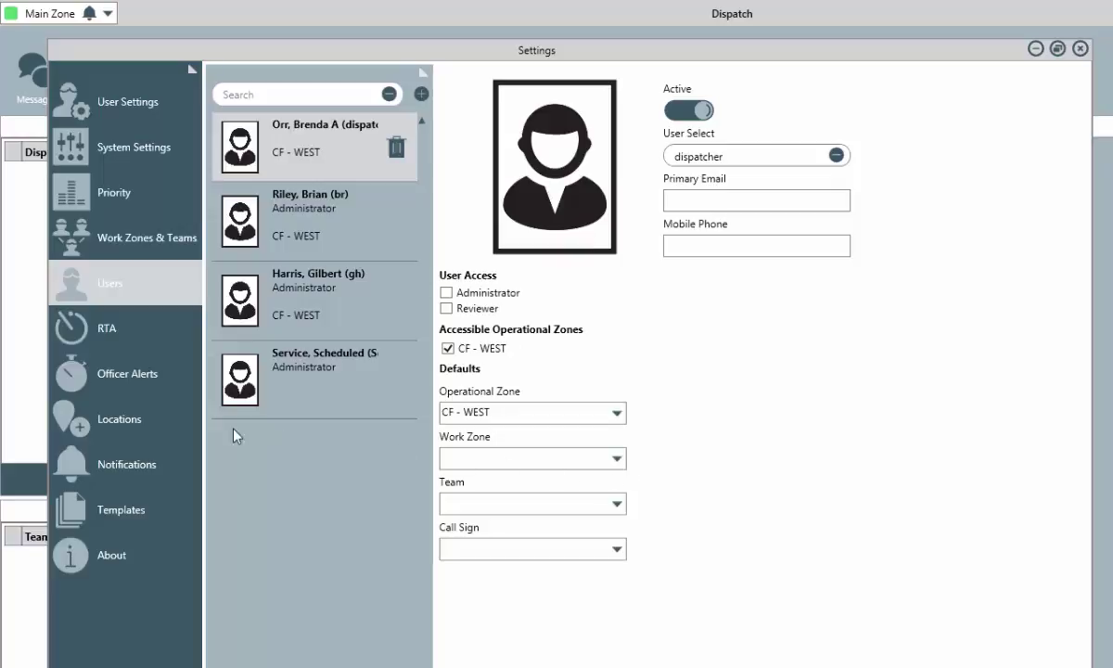
# Go to Locations and start a new location entry with the + button
pyautogui.click(148, 427)
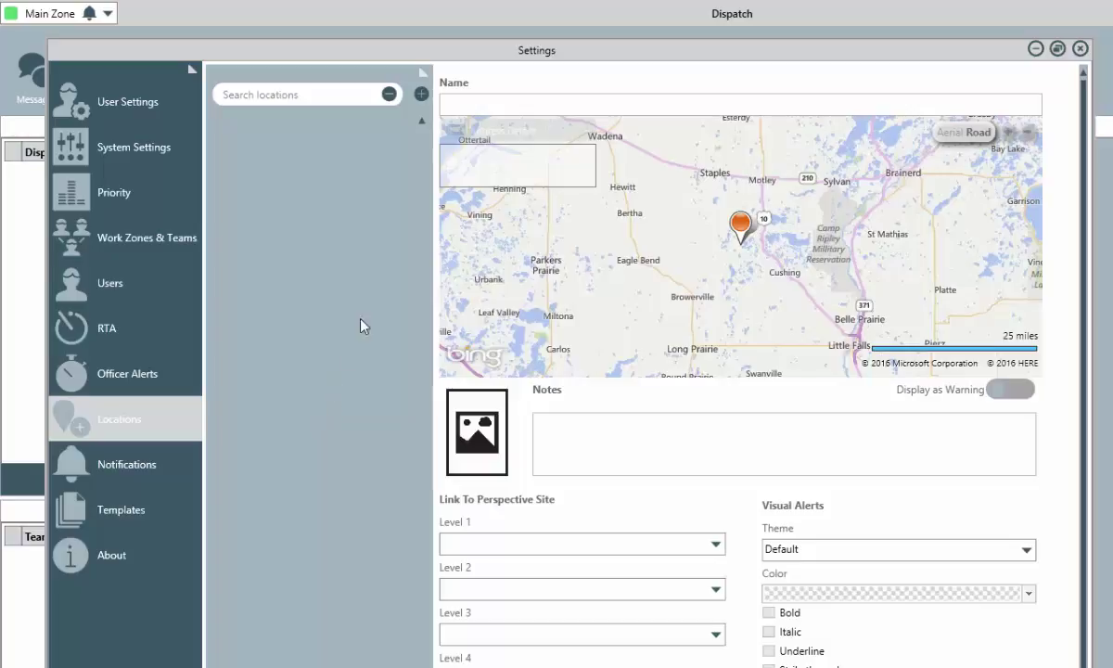
pyautogui.click(421, 93)
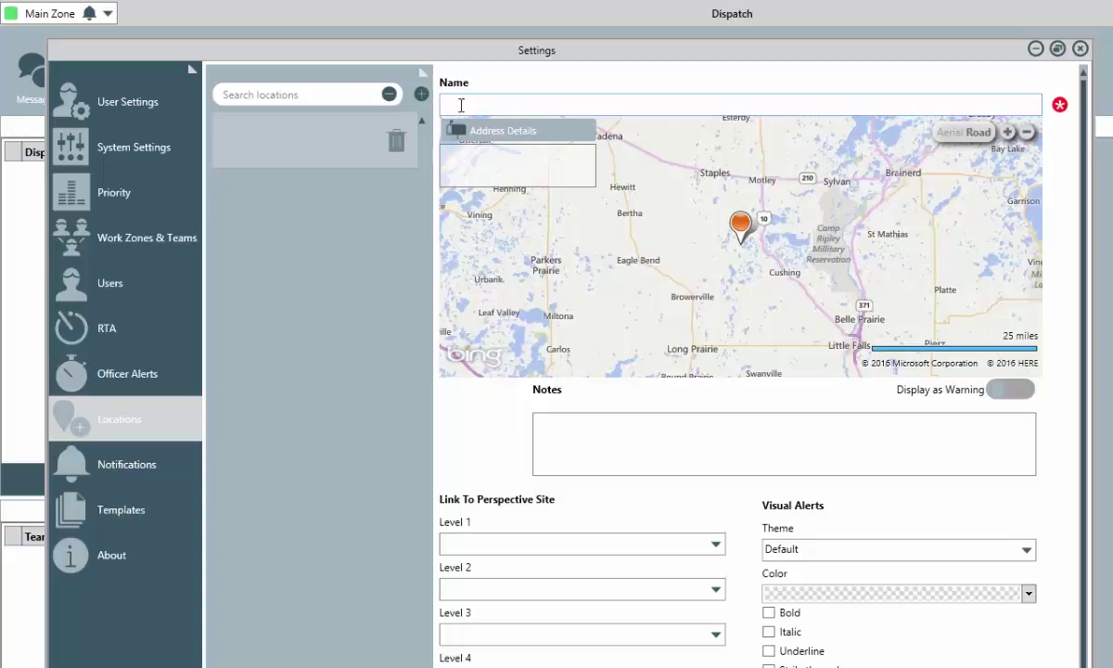
# Pan the map west from Winnipeg past Regina and Saskatoon toward Edmonton
pyautogui.scroll(-1, 653, 187)
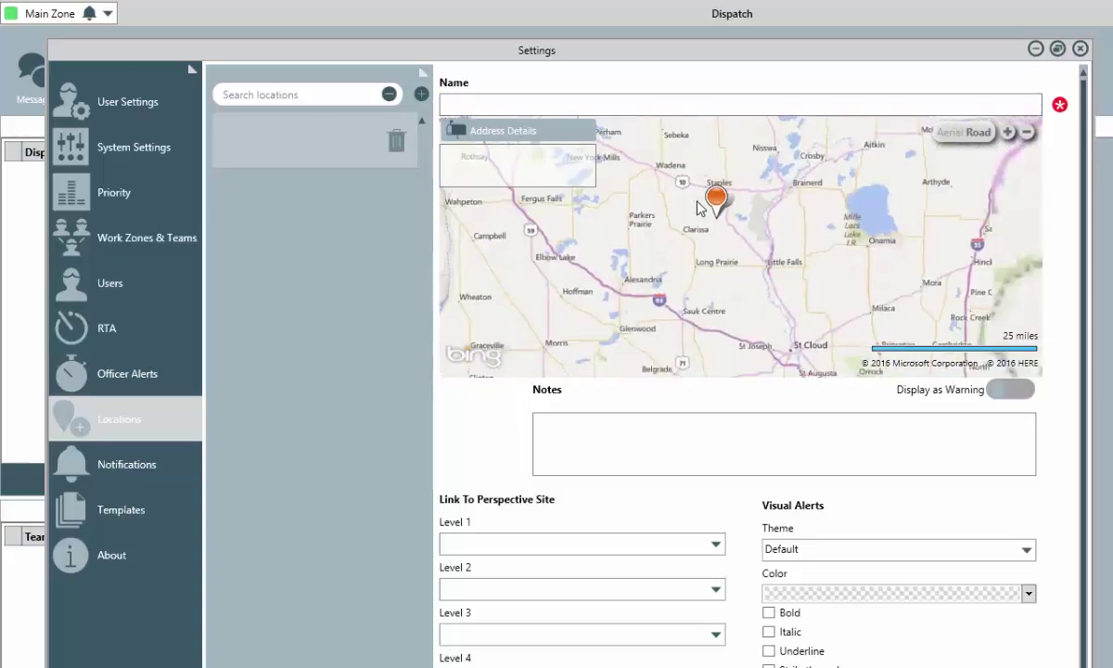
pyautogui.scroll(-2, 701, 208)
pyautogui.moveTo(656, 179); pyautogui.dragTo(745, 439)
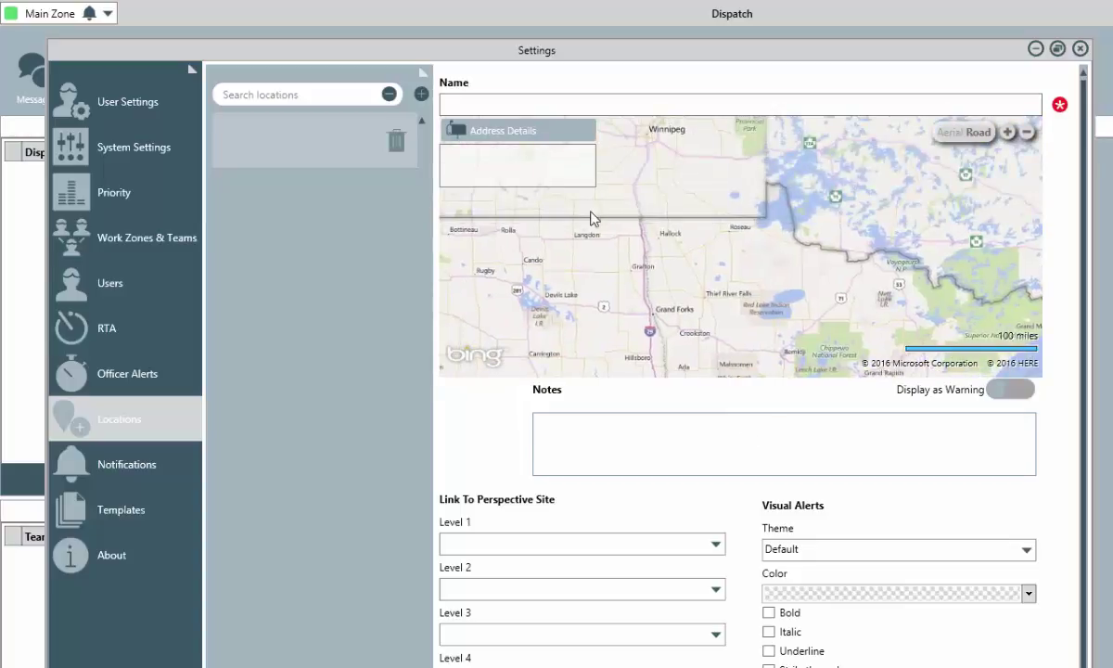
pyautogui.moveTo(591, 218); pyautogui.dragTo(817, 312)
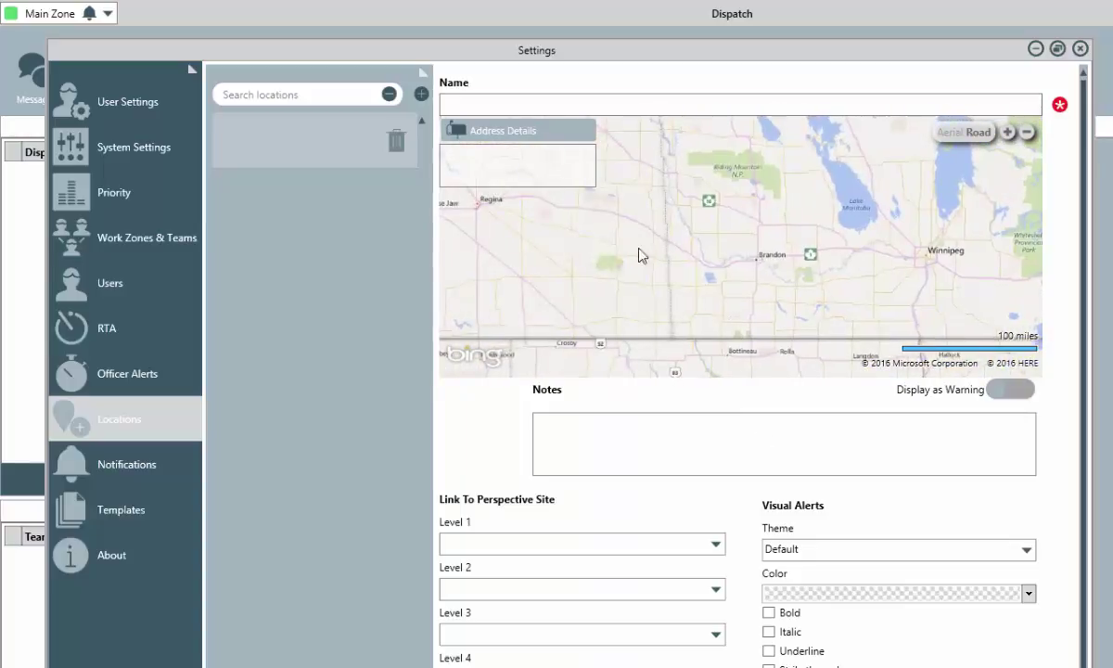
pyautogui.moveTo(639, 254); pyautogui.dragTo(792, 307)
pyautogui.moveTo(630, 196); pyautogui.dragTo(795, 373)
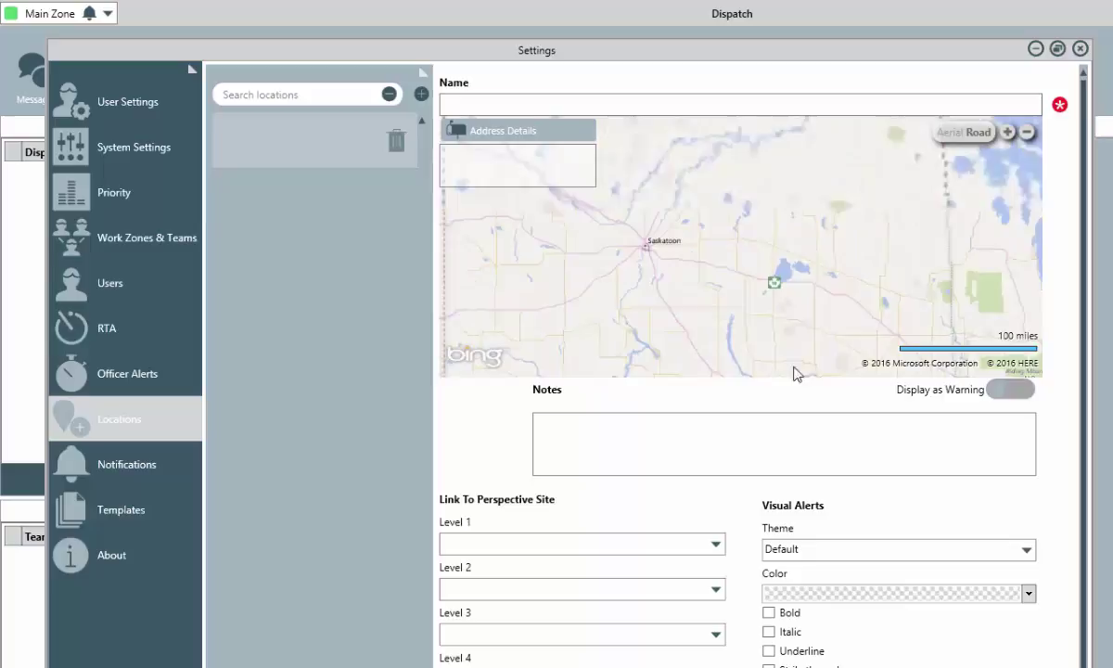
pyautogui.moveTo(483, 239); pyautogui.dragTo(799, 339)
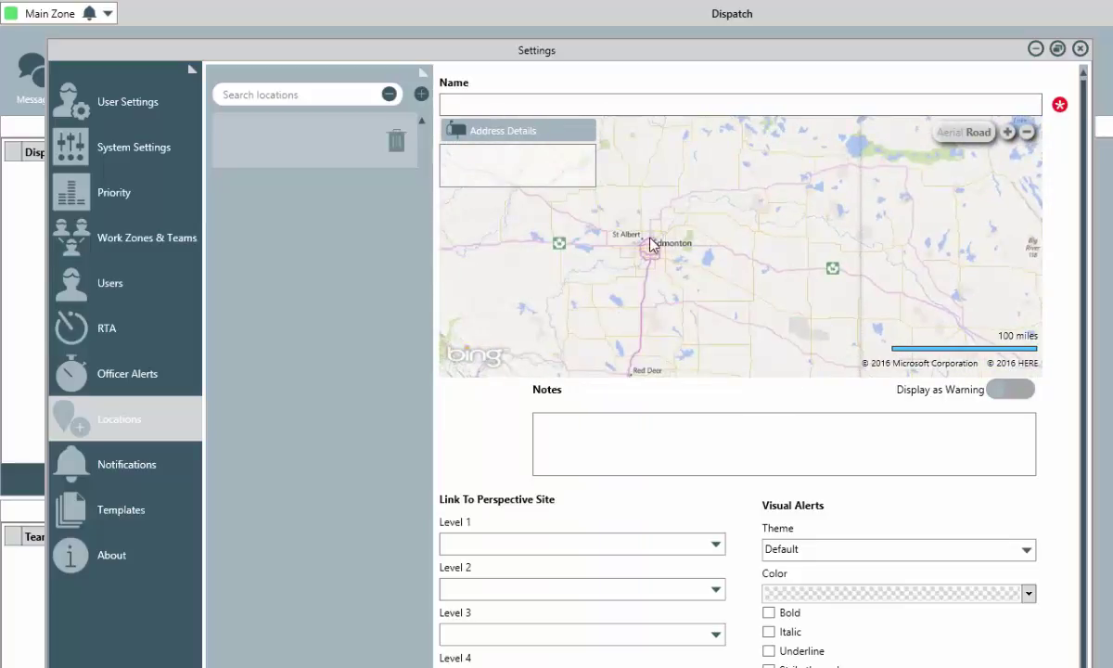
# Zoom into downtown Edmonton and center the map on City Centre Place
pyautogui.scroll(2, 651, 246)
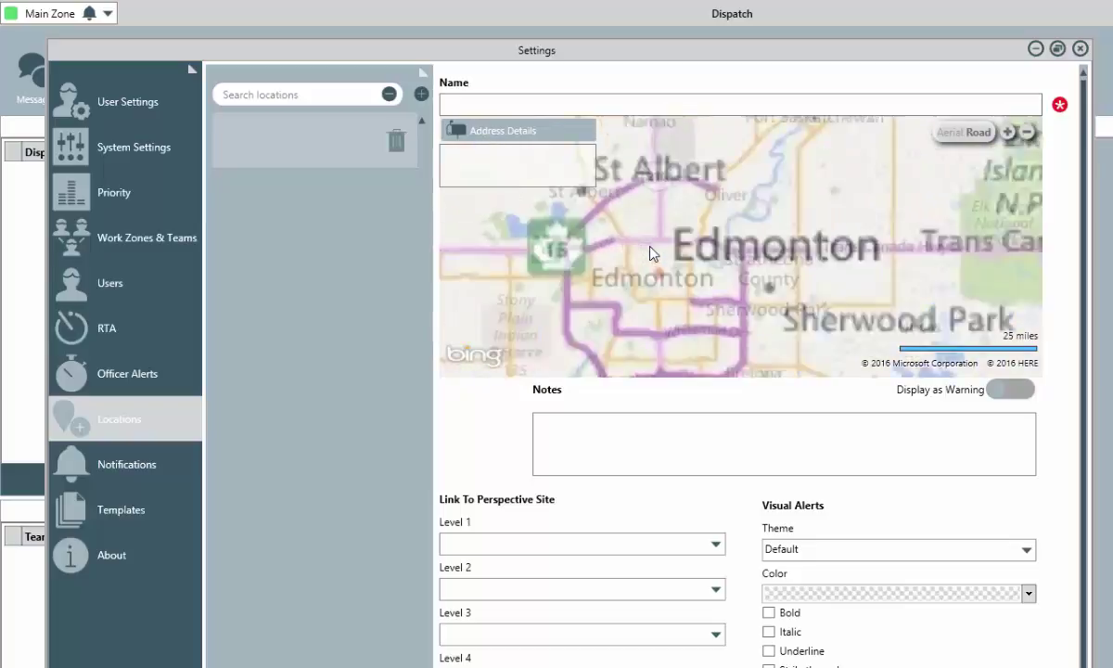
pyautogui.scroll(2, 651, 253)
pyautogui.scroll(2, 654, 254)
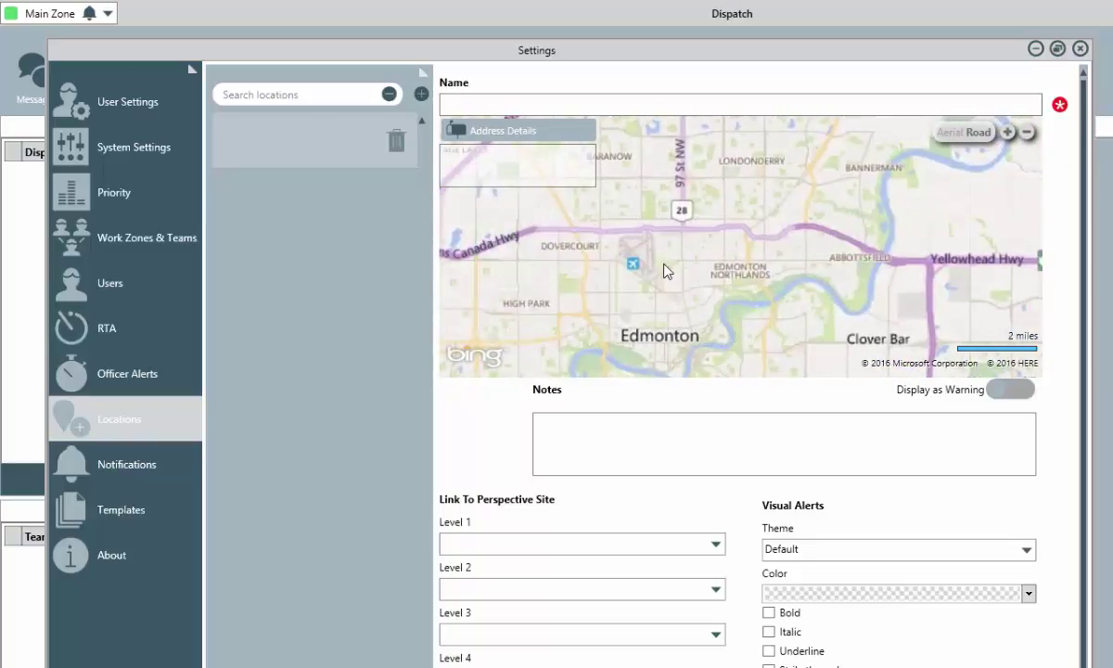
pyautogui.scroll(2, 664, 270)
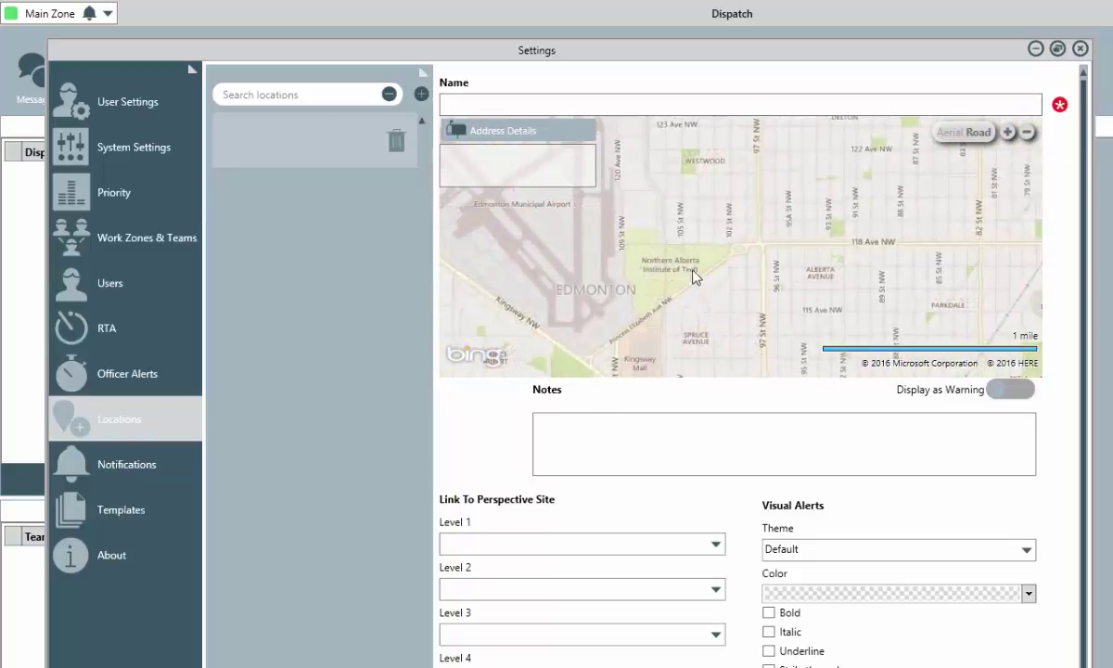
pyautogui.moveTo(695, 276); pyautogui.dragTo(648, 204)
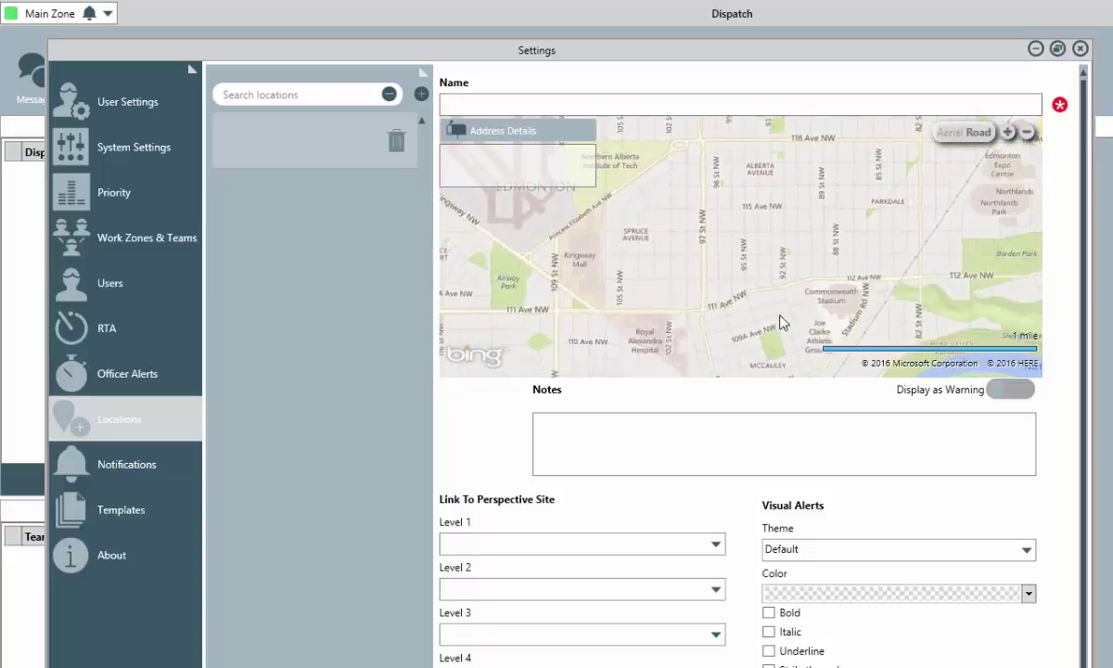
pyautogui.moveTo(780, 322); pyautogui.dragTo(745, 191)
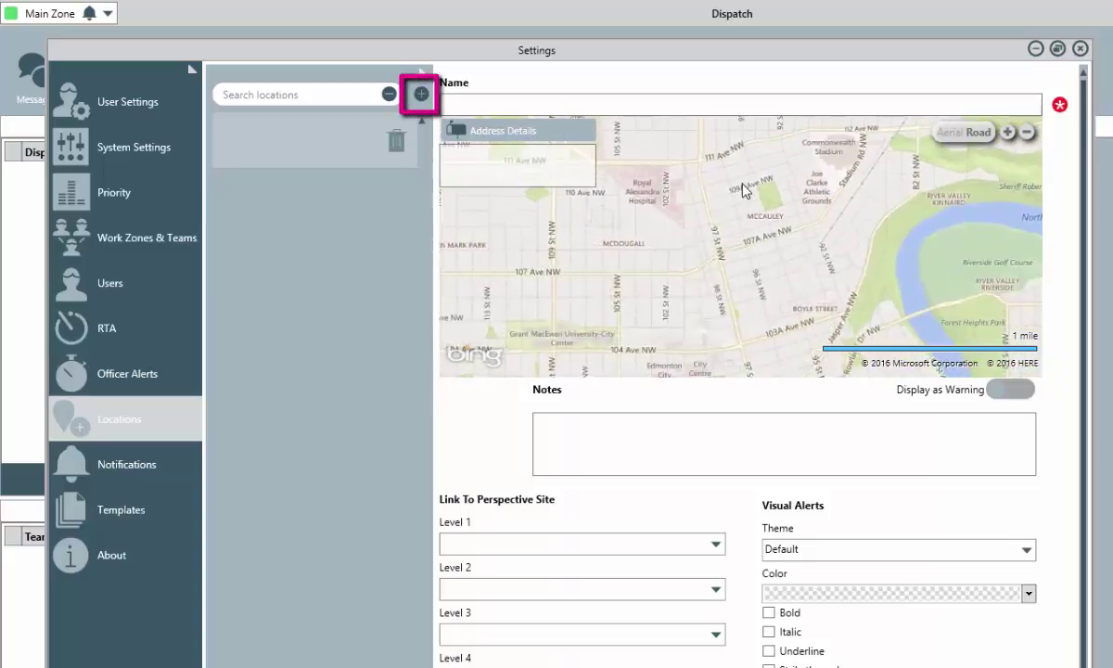
pyautogui.moveTo(705, 326); pyautogui.dragTo(741, 207)
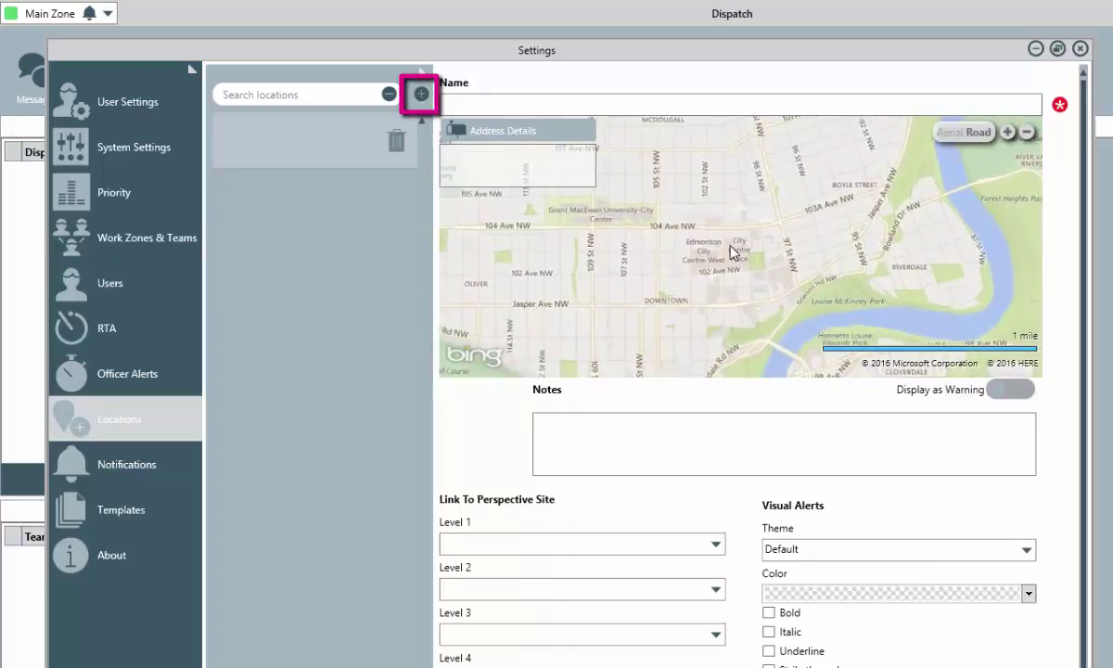
pyautogui.scroll(2, 731, 243)
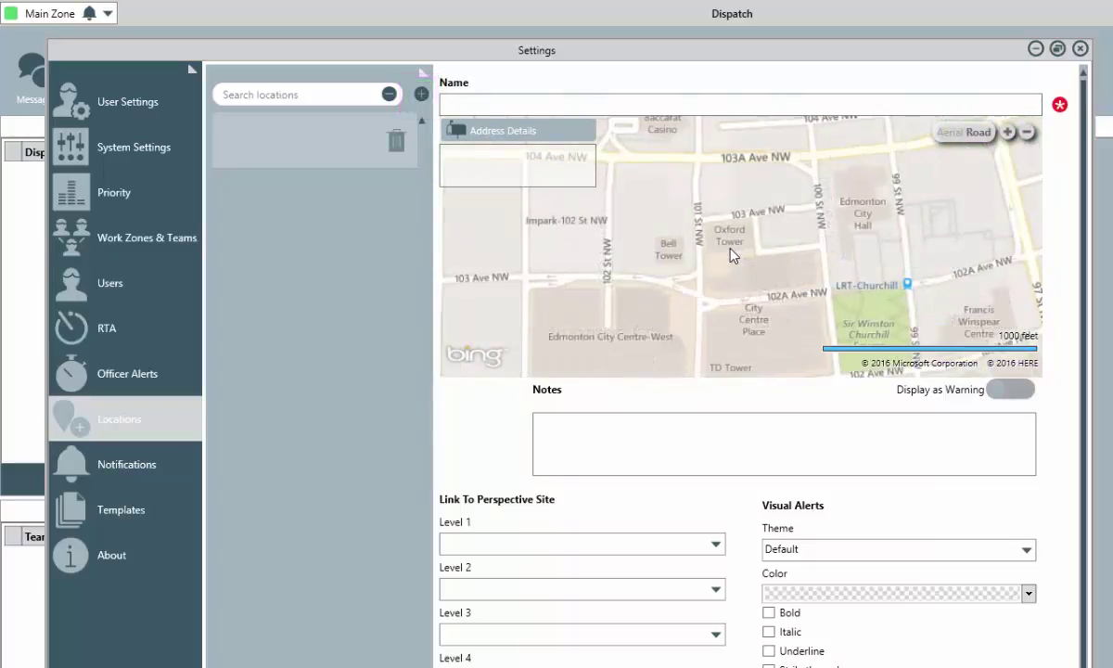
pyautogui.scroll(2, 730, 250)
pyautogui.moveTo(775, 317); pyautogui.dragTo(760, 178)
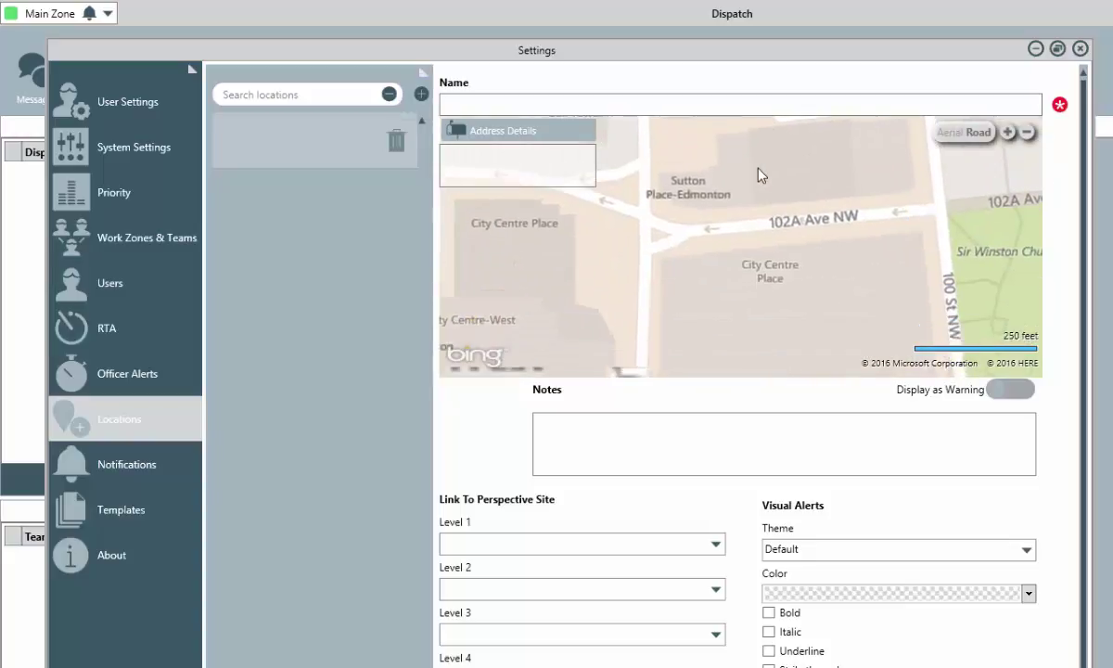
# Pin the location at City Centre Place, with Pawn Place as Level 1 and Peter Building as Level 2
pyautogui.click(814, 247)
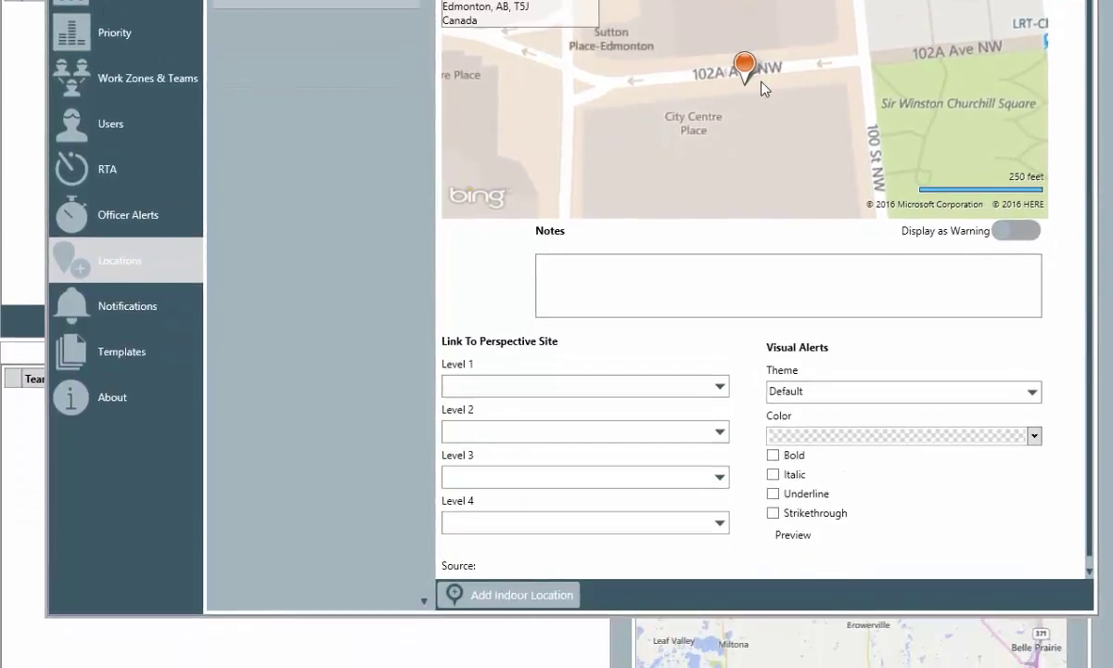
pyautogui.moveTo(763, 88); pyautogui.dragTo(835, 73)
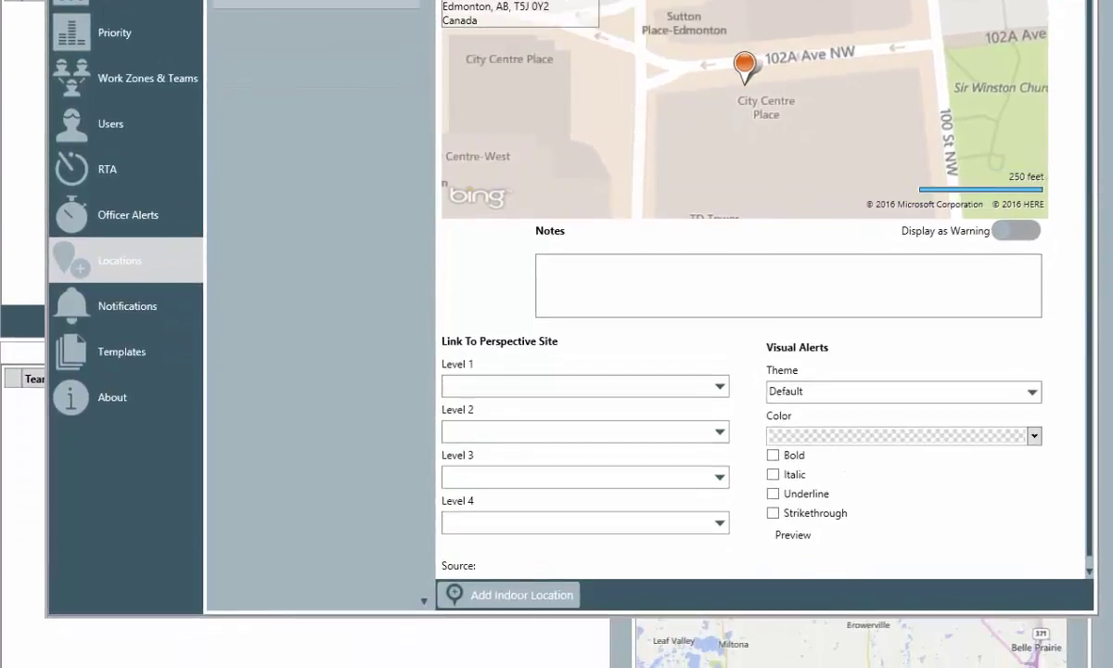
pyautogui.click(718, 387)
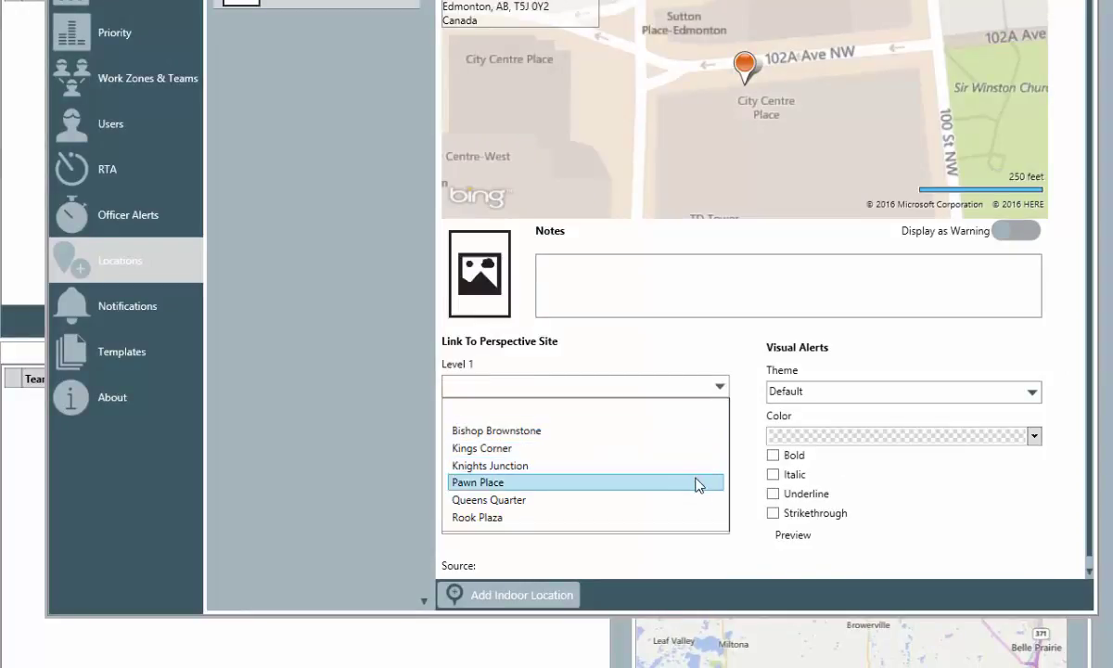
pyautogui.press('Return')
pyautogui.click(722, 432)
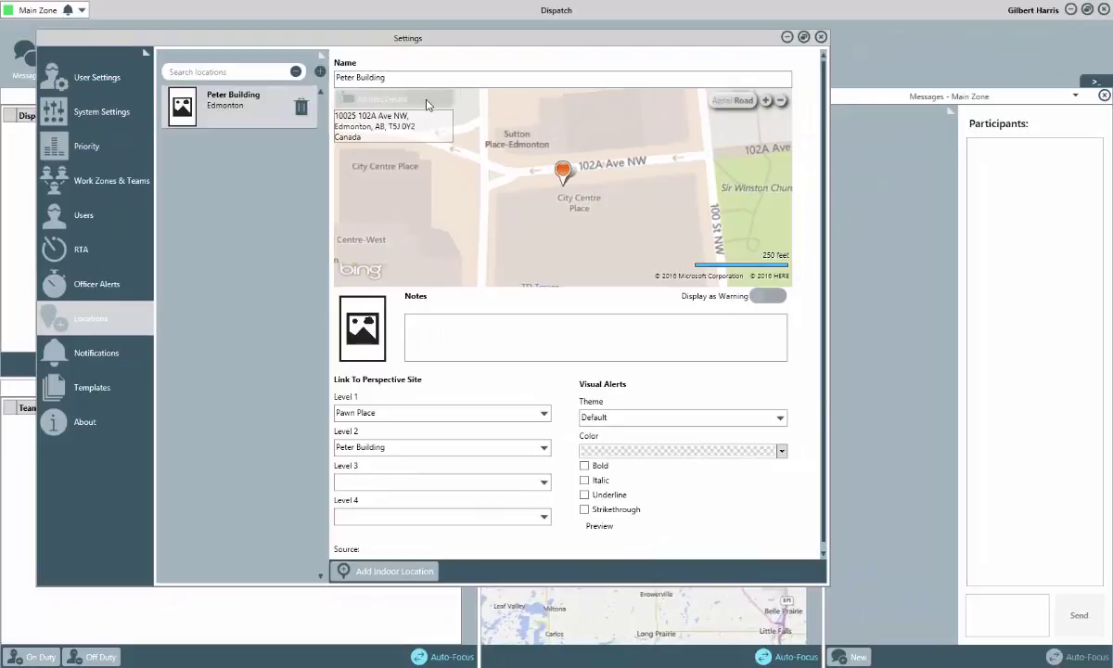
# Expand Peter Building's full address detail fields
pyautogui.click(425, 102)
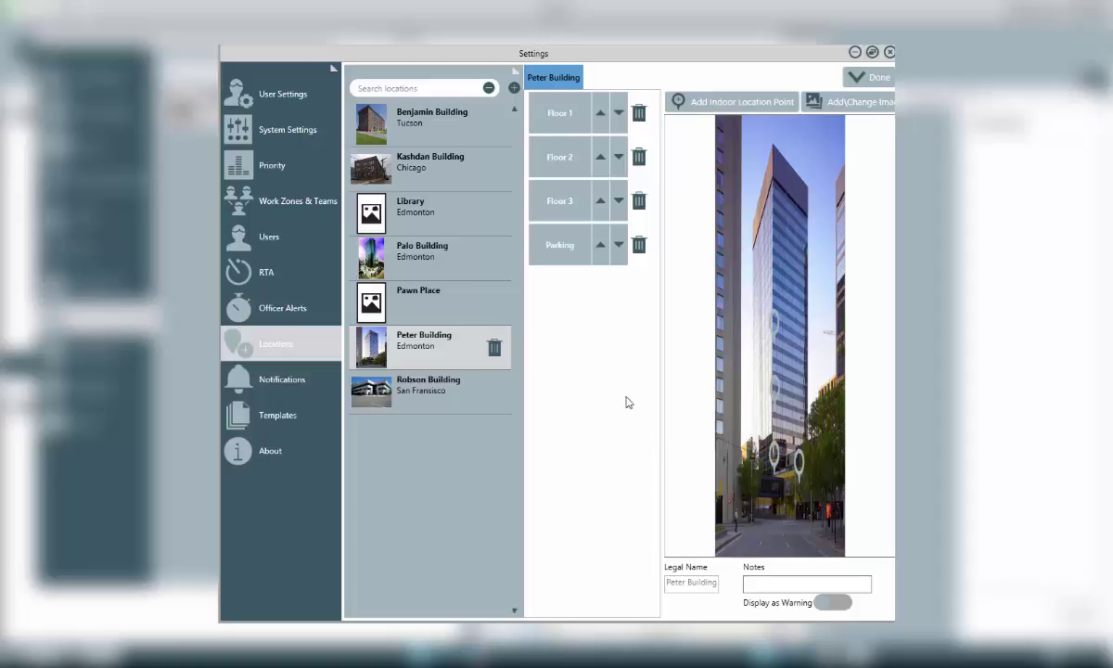
# Review the Floor 1 and Floor 2 floor plans, returning to Peter Building after each
pyautogui.click(549, 127)
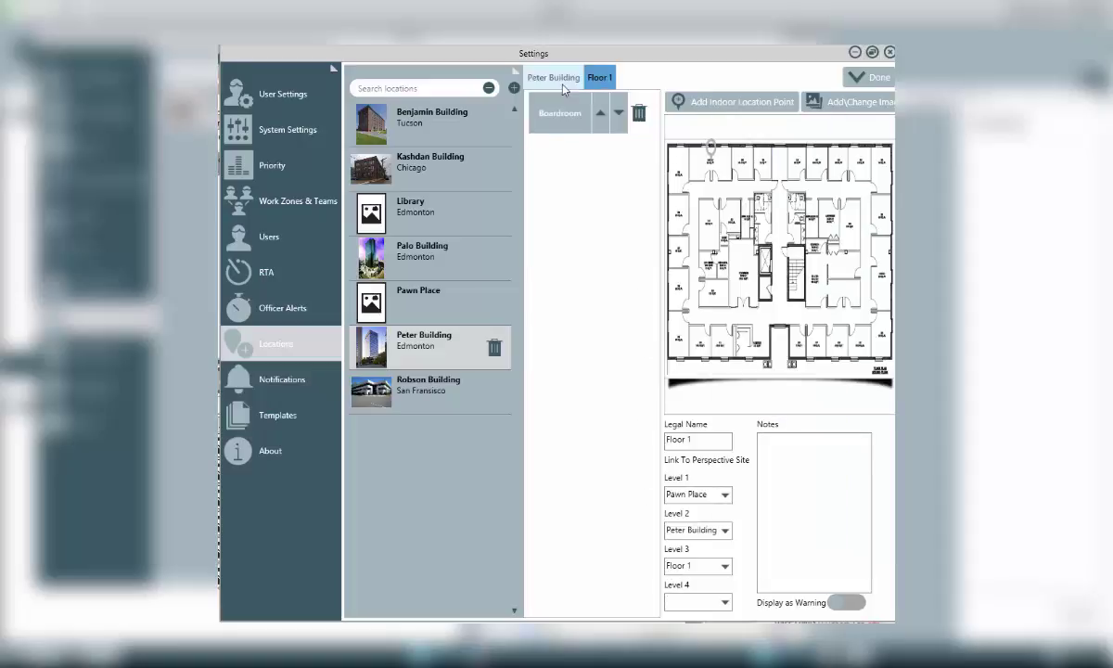
pyautogui.click(527, 78)
pyautogui.click(568, 155)
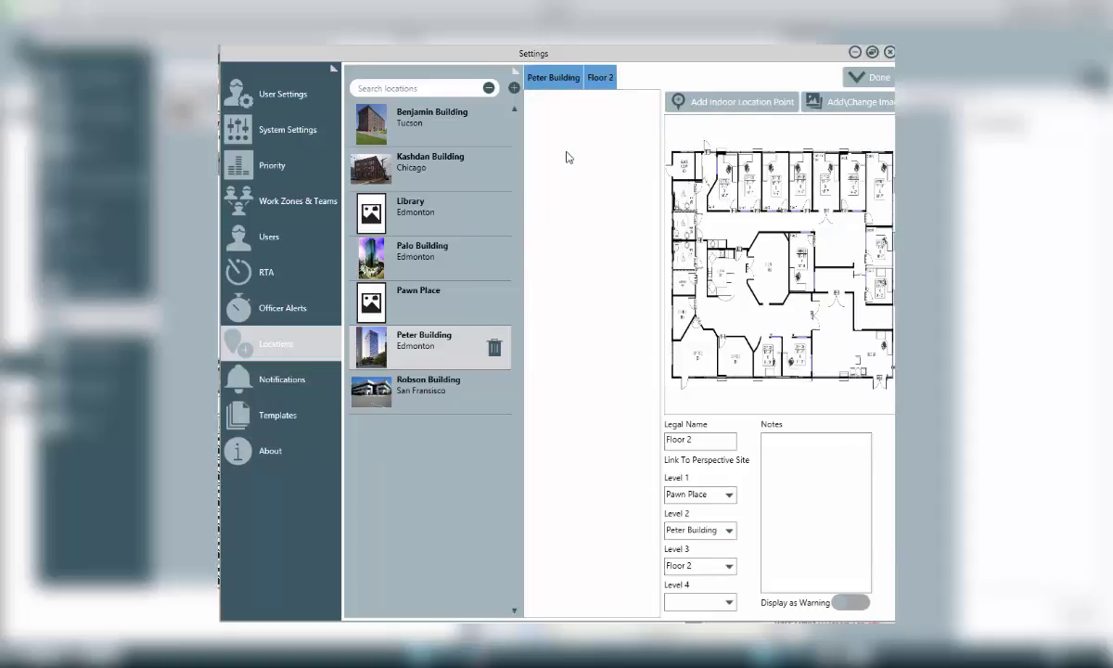
pyautogui.click(554, 79)
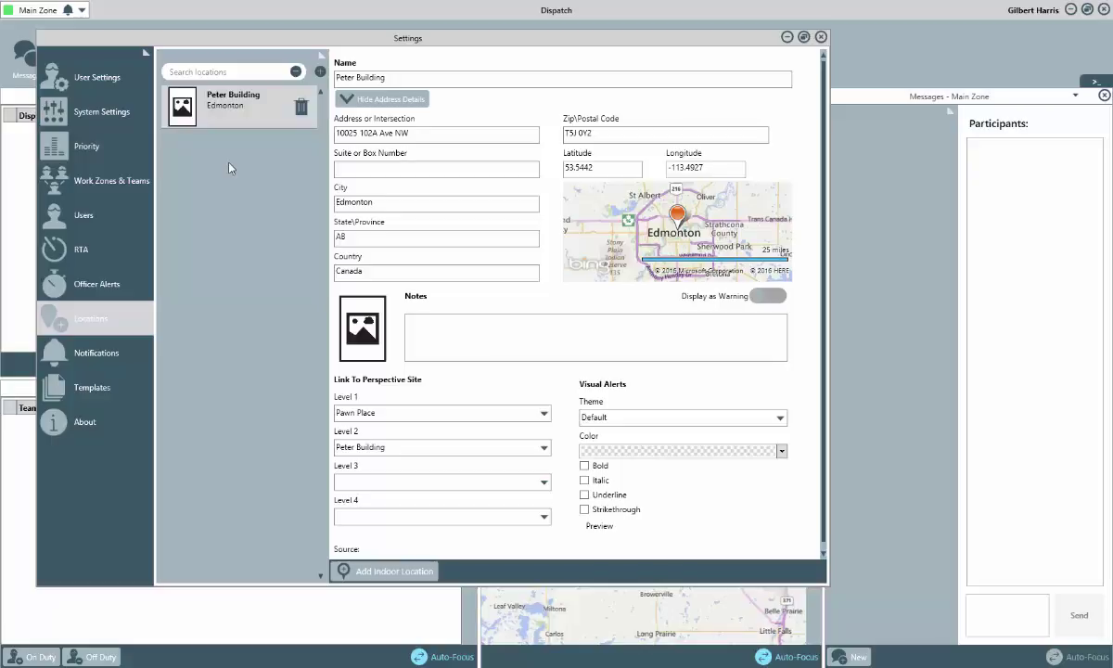
pyautogui.click(389, 102)
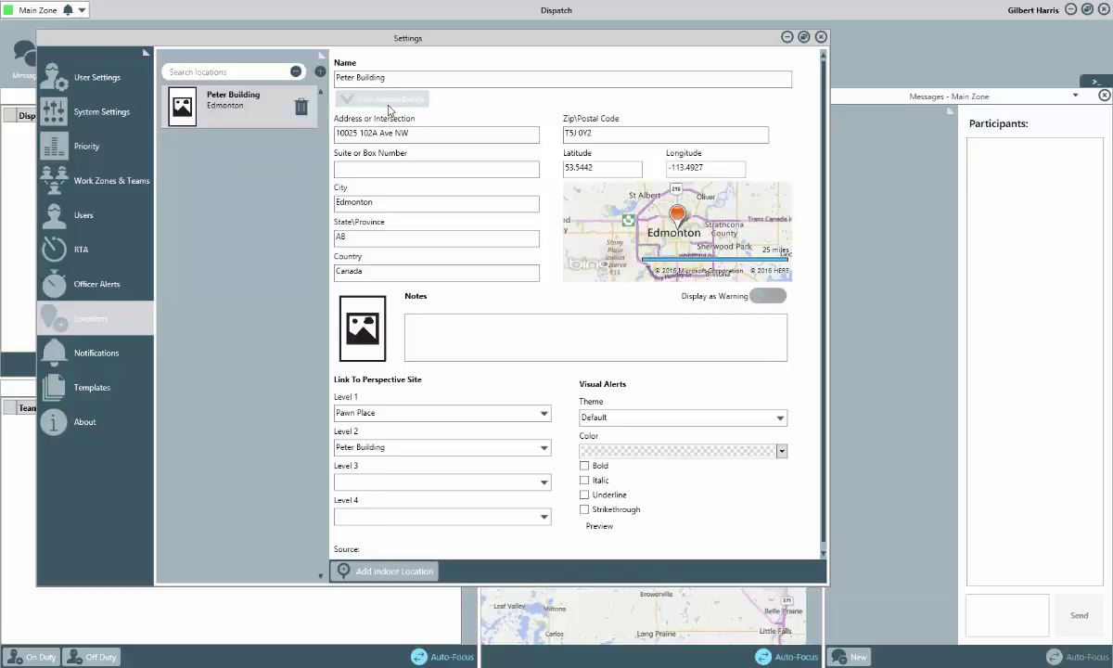